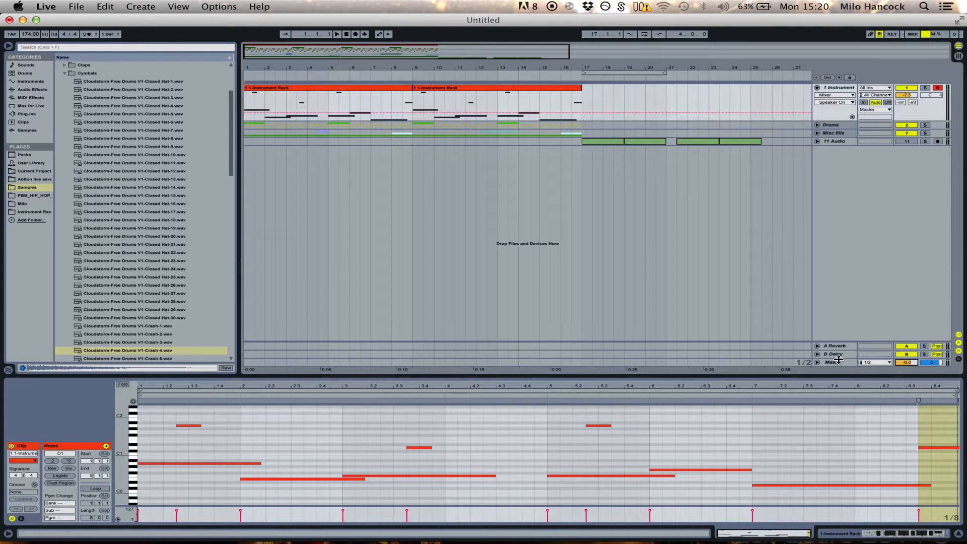
# Step: Play the arrangement from the start of the first Instrument Rack clip through bar 16
pyautogui.click(392, 84)
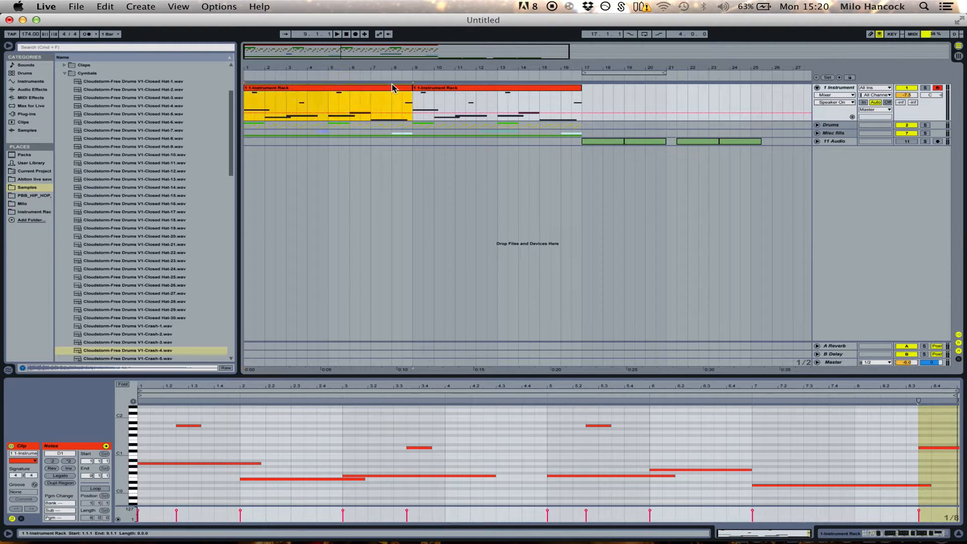
pyautogui.press('space')
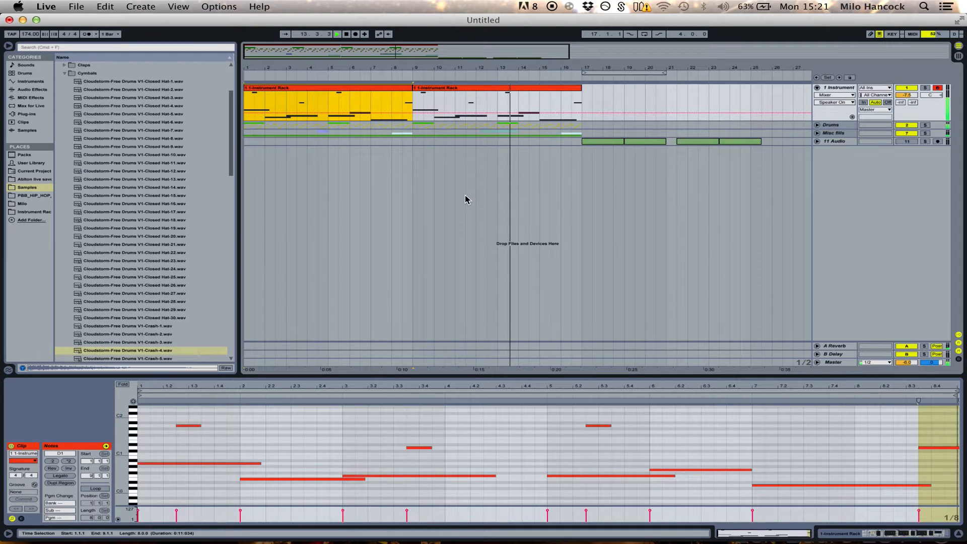
pyautogui.moveTo(395, 535)
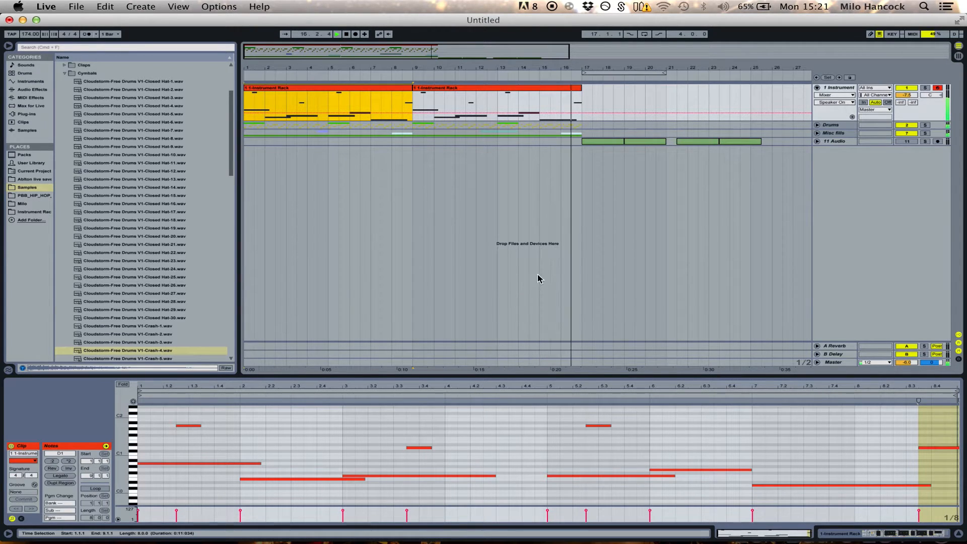
pyautogui.press('space')
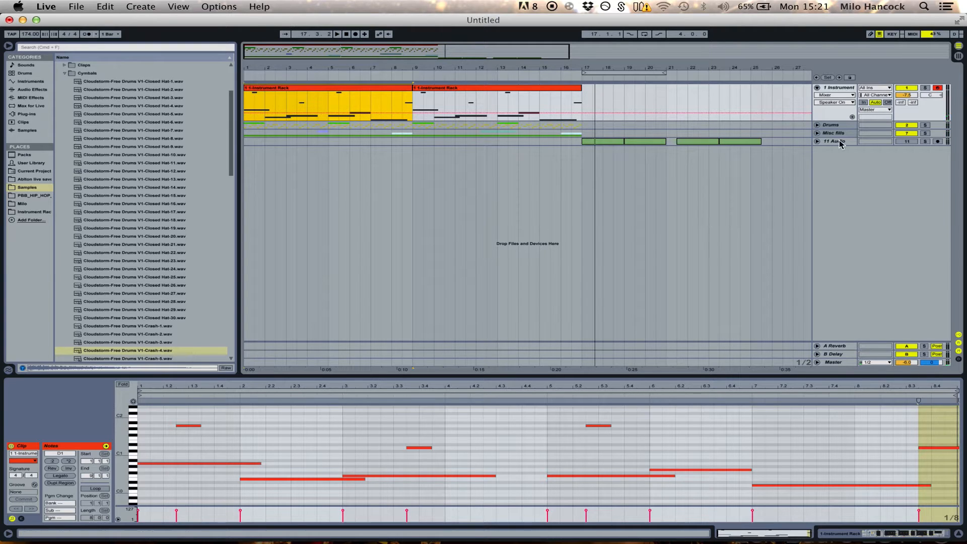
# Step: Delete the Waves Master Rack from the Master track and collapse the device view
pyautogui.click(907, 363)
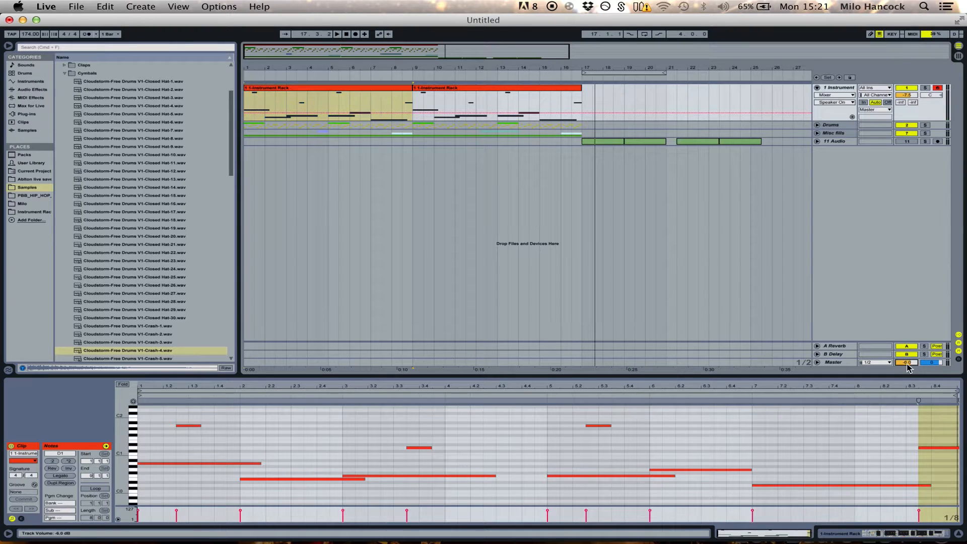
pyautogui.click(833, 362)
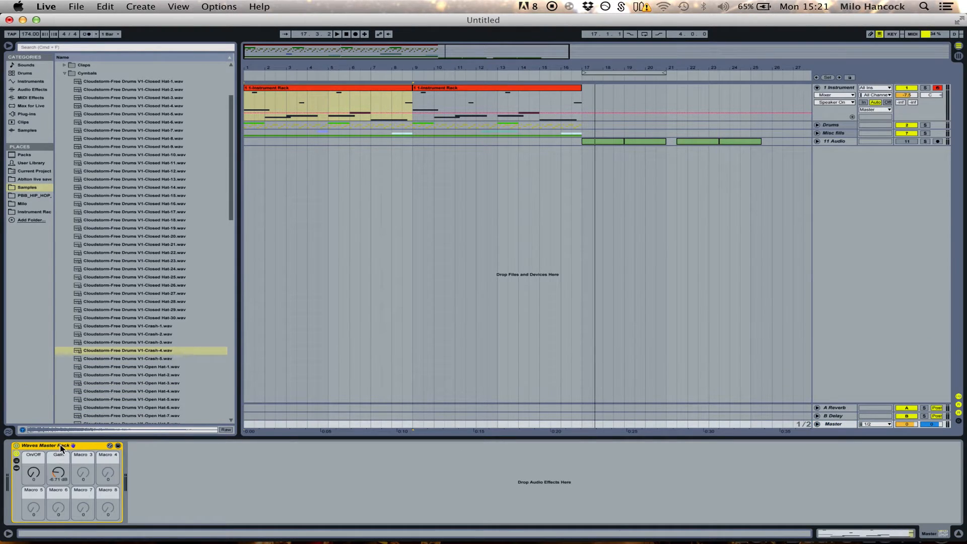
pyautogui.press('Delete')
pyautogui.press('space')
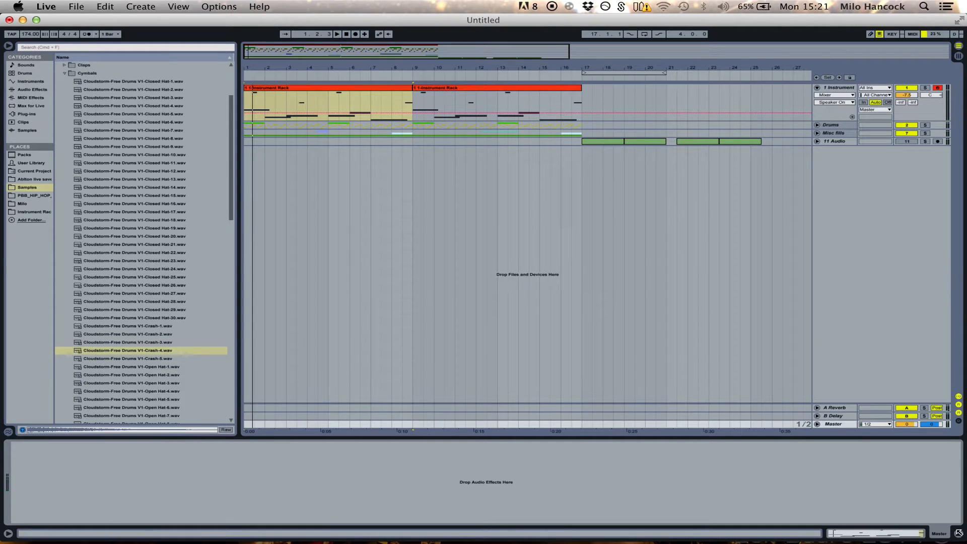
pyautogui.click(958, 533)
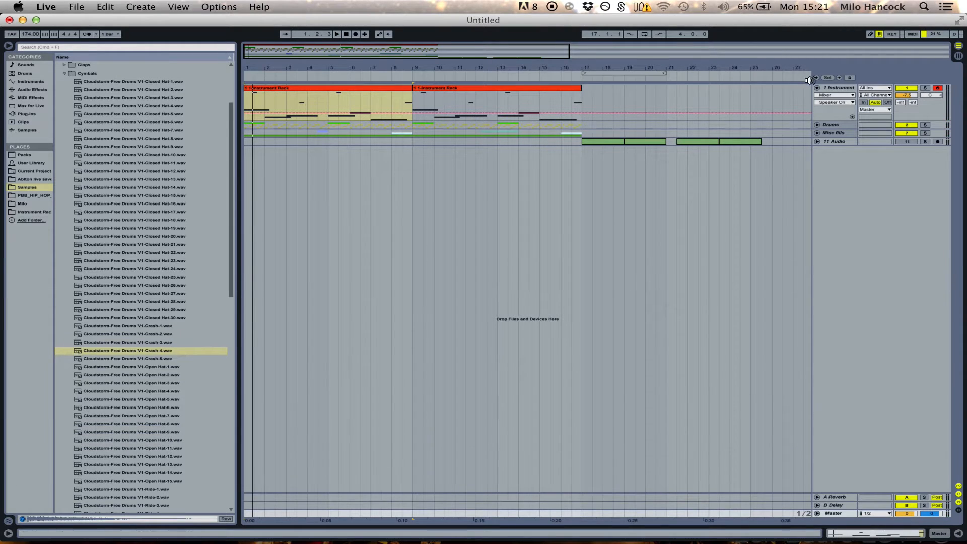
# Step: Show the device chain of the 1 Instrument track through its last effects and solo the track
pyautogui.doubleClick(839, 88)
pyautogui.moveTo(861, 542)
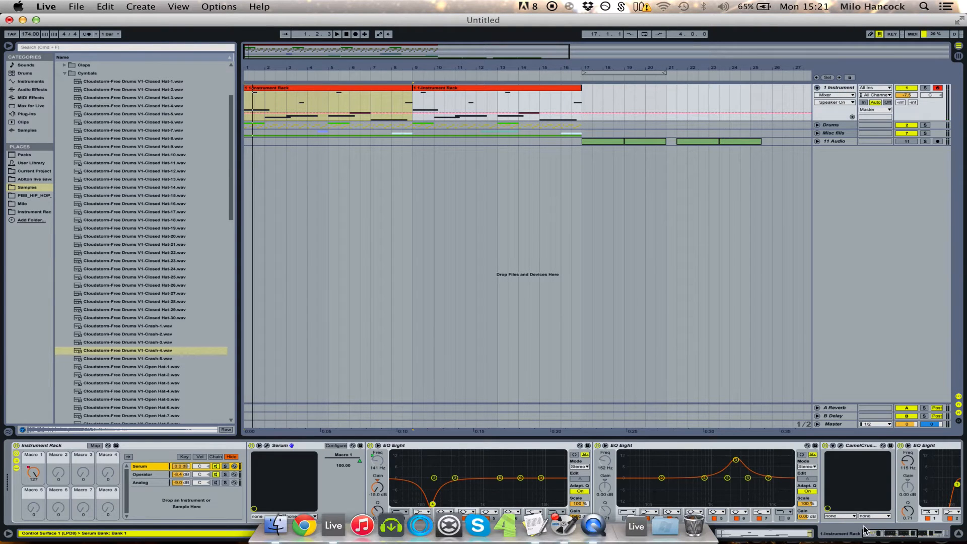
pyautogui.moveTo(888, 537); pyautogui.dragTo(932, 535)
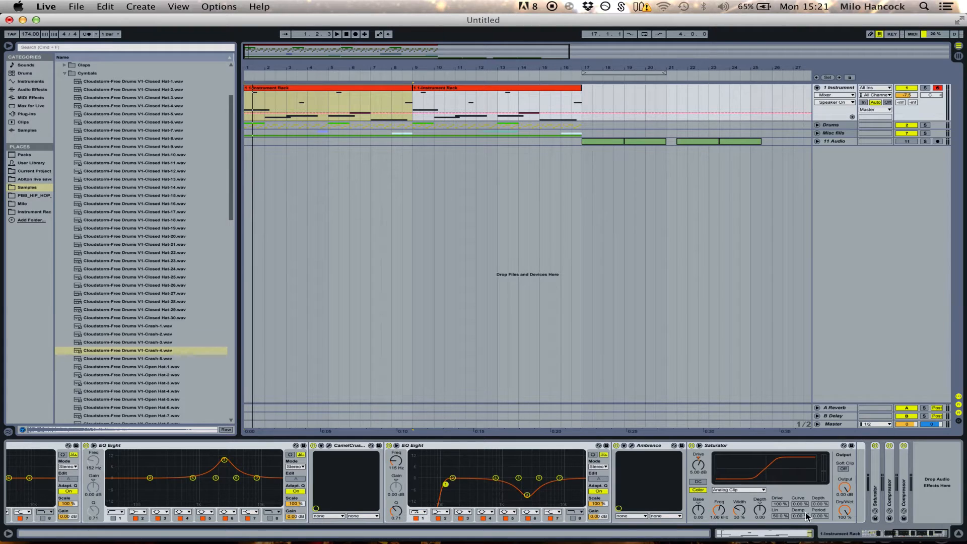
pyautogui.click(926, 88)
# Step: Switch off every effect after Serum: both Compressors, both Saturators, Ambience, CamelCrusher and the three EQ Eights
pyautogui.click(904, 446)
pyautogui.click(890, 446)
pyautogui.click(875, 446)
pyautogui.click(692, 446)
pyautogui.click(617, 446)
pyautogui.click(389, 446)
pyautogui.click(314, 445)
pyautogui.moveTo(907, 532); pyautogui.dragTo(874, 533)
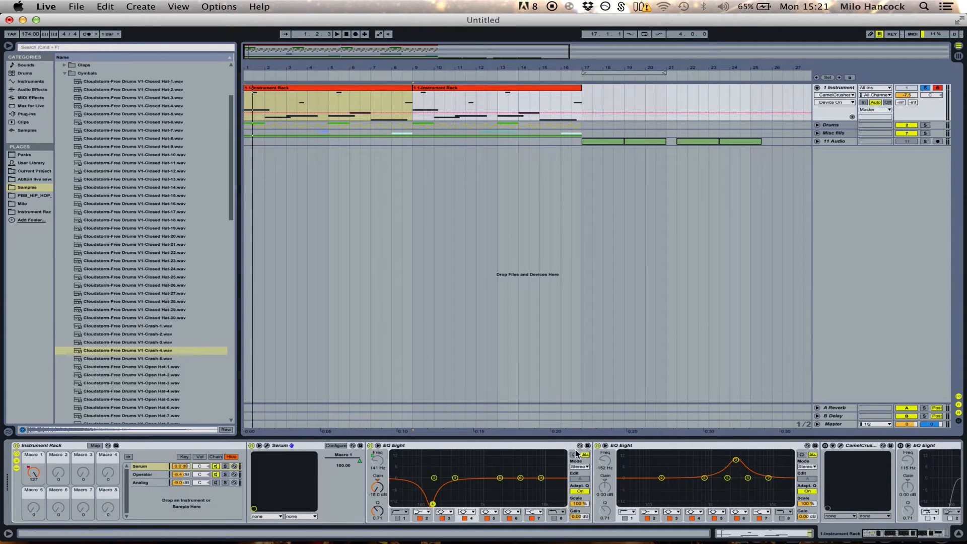
pyautogui.click(598, 445)
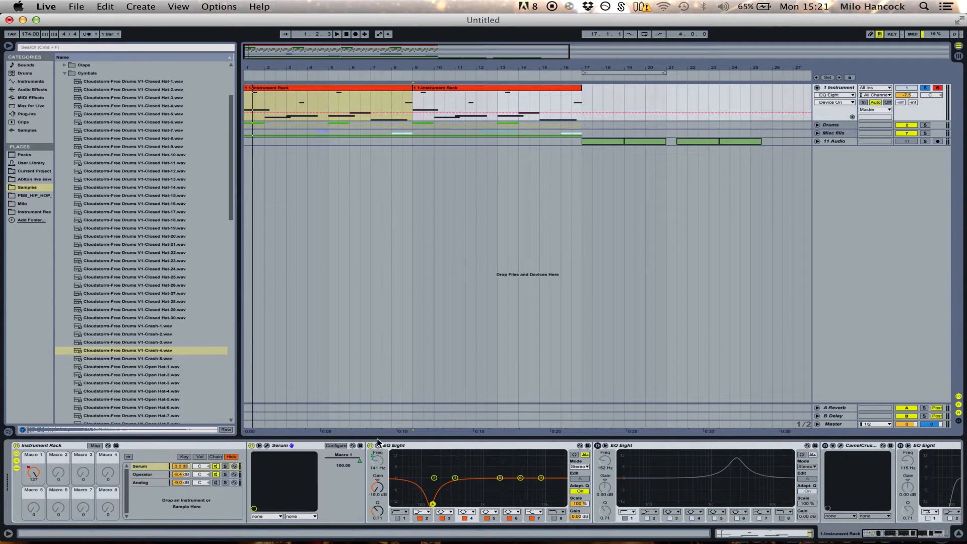
pyautogui.click(371, 445)
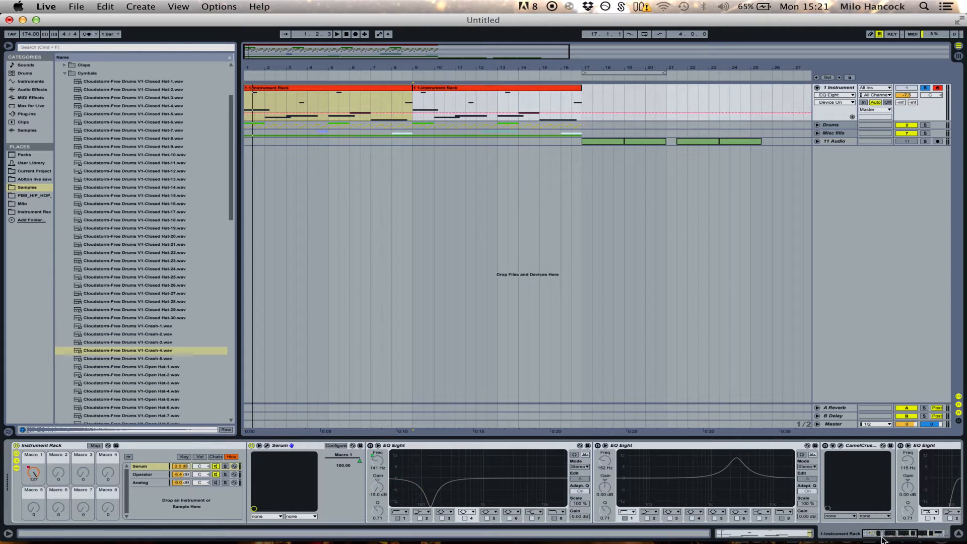
# Step: Solo the Serum chain in the Instrument Rack, start playback and open the Serum plug-in window in clear view
pyautogui.click(215, 476)
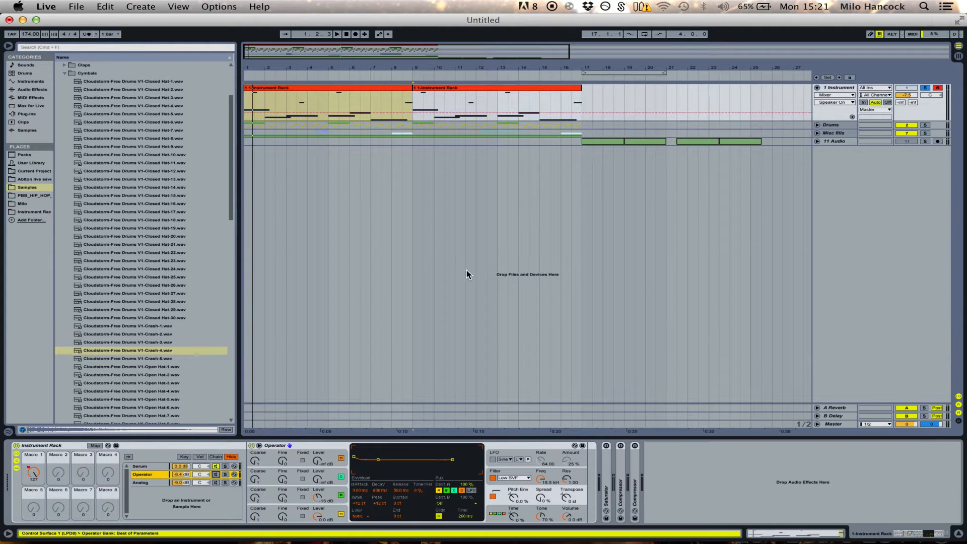
pyautogui.click(157, 467)
pyautogui.press('space')
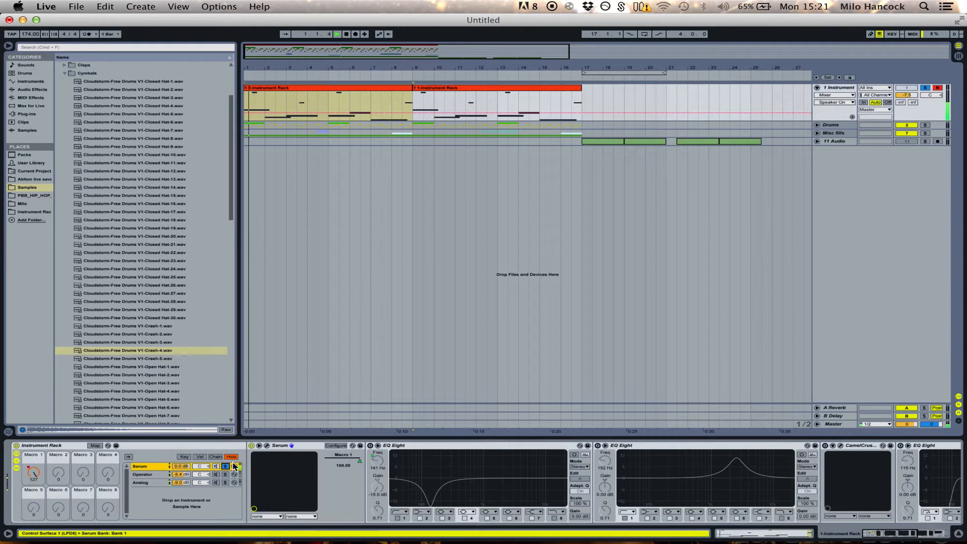
pyautogui.click(267, 446)
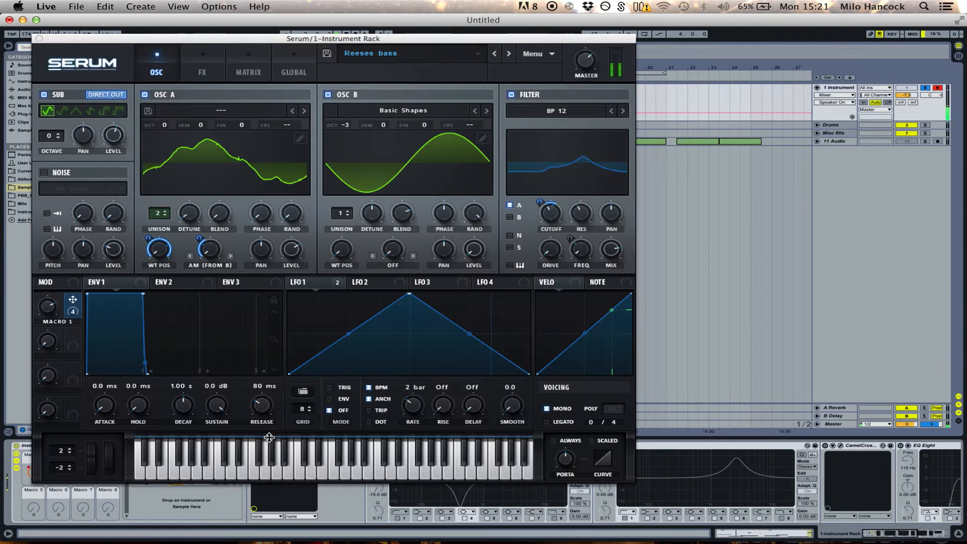
pyautogui.moveTo(298, 39); pyautogui.dragTo(519, 71)
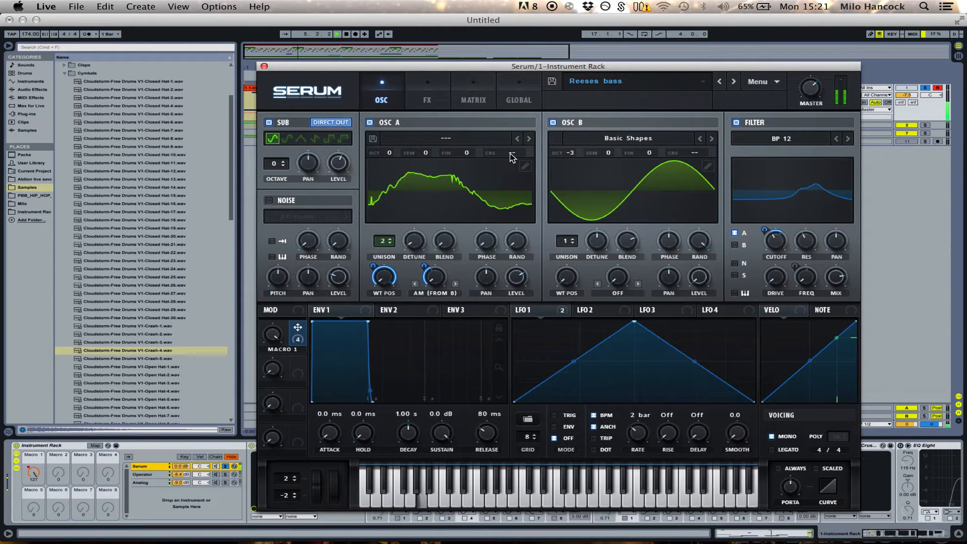
pyautogui.moveTo(474, 66); pyautogui.dragTo(471, 98)
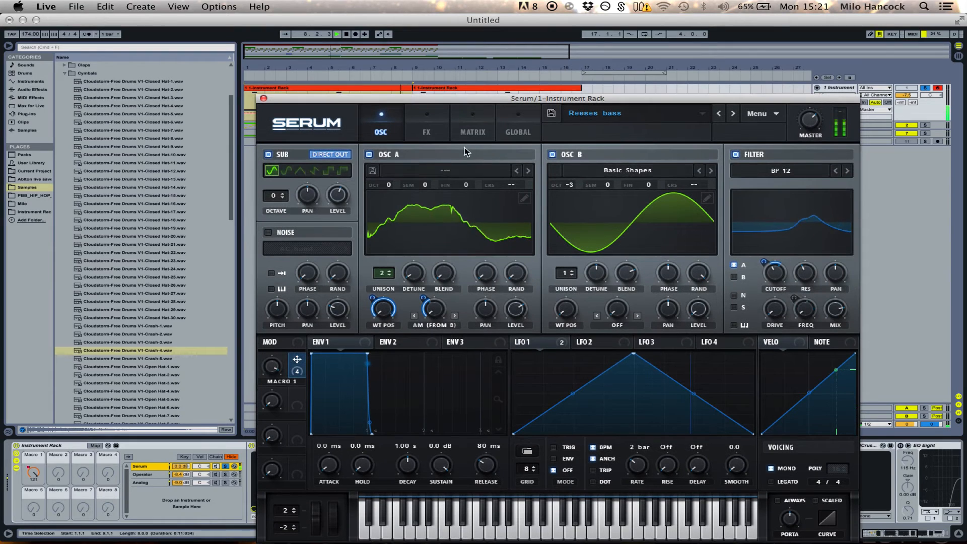
# Step: Examine the frames of oscillator A's wavetable in Serum's table editor, then close the editor
pyautogui.click(446, 171)
pyautogui.press('Escape')
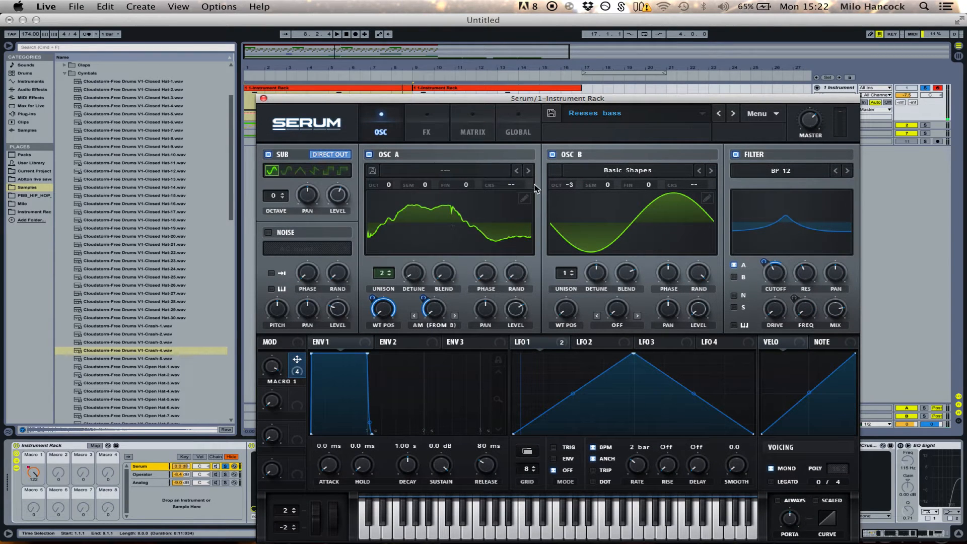
pyautogui.click(524, 198)
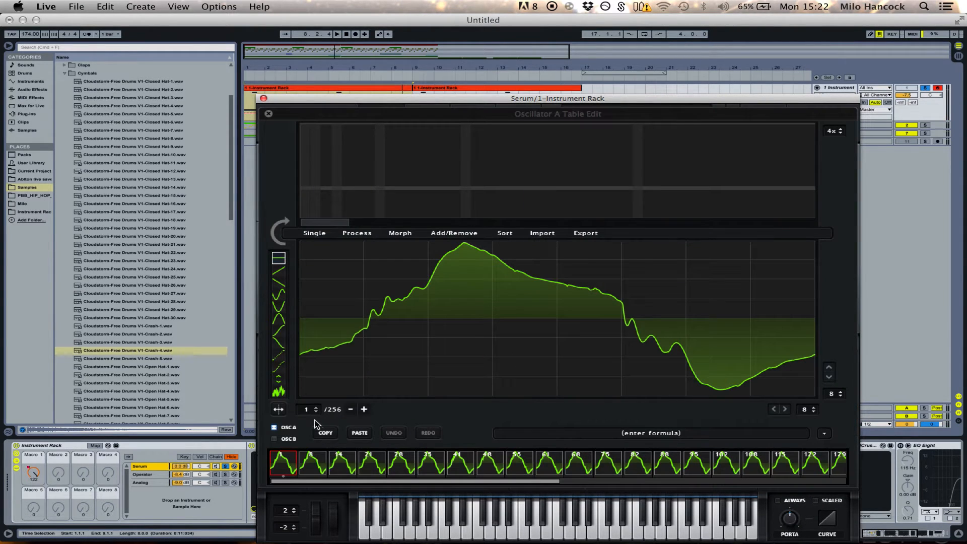
pyautogui.moveTo(306, 412); pyautogui.dragTo(339, 168)
pyautogui.moveTo(354, 101); pyautogui.dragTo(352, 538)
pyautogui.click(269, 114)
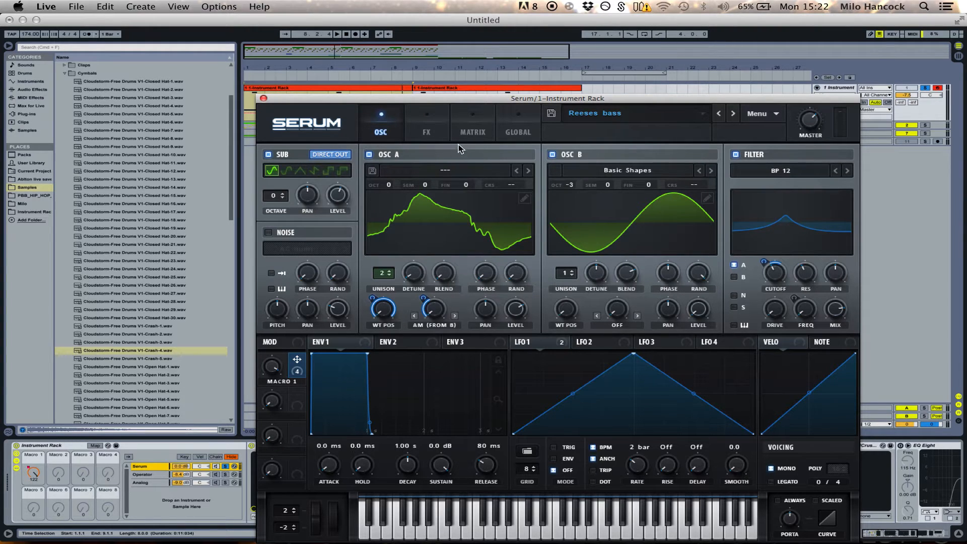
# Step: Start playback and turn off Serum's sub oscillator, oscillator B and filter so only oscillator A sounds
pyautogui.moveTo(459, 106); pyautogui.dragTo(468, 71)
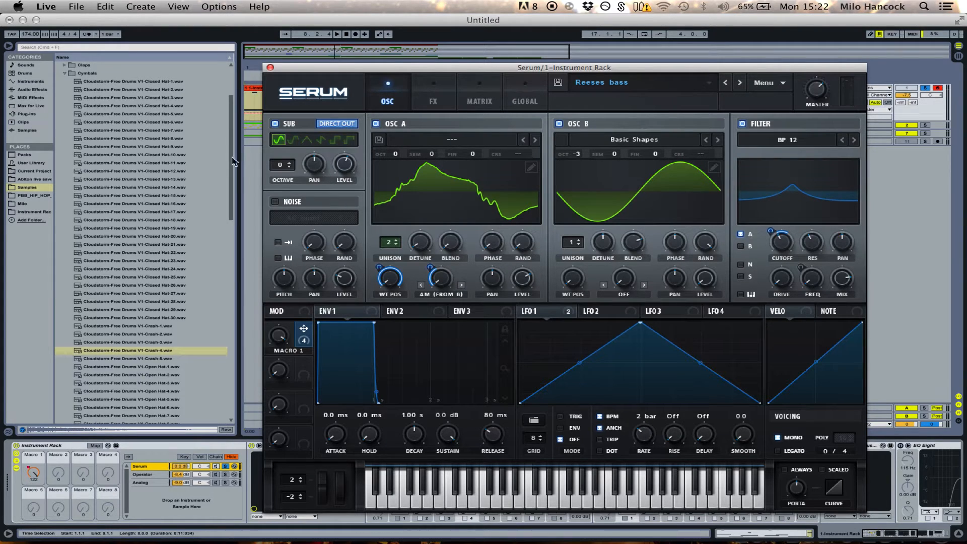
pyautogui.press('space')
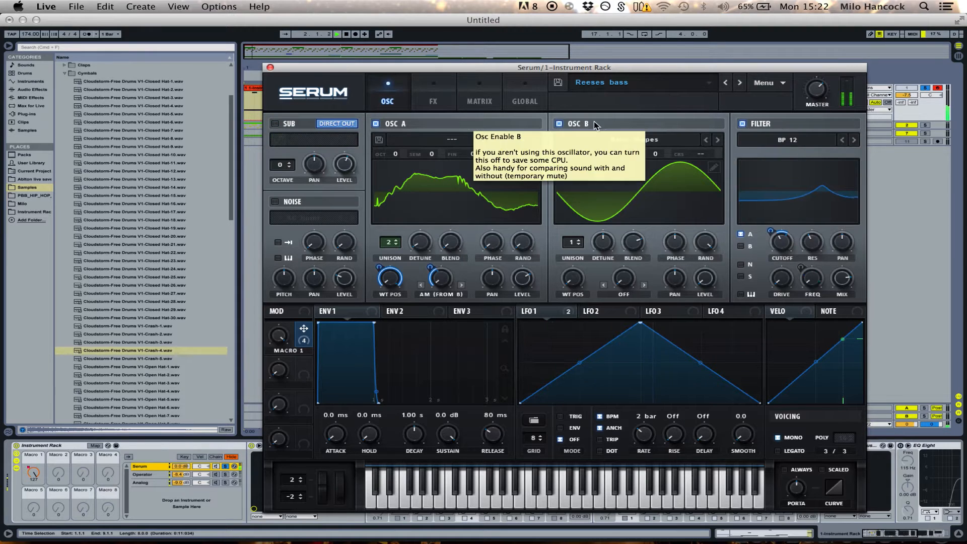
pyautogui.click(559, 124)
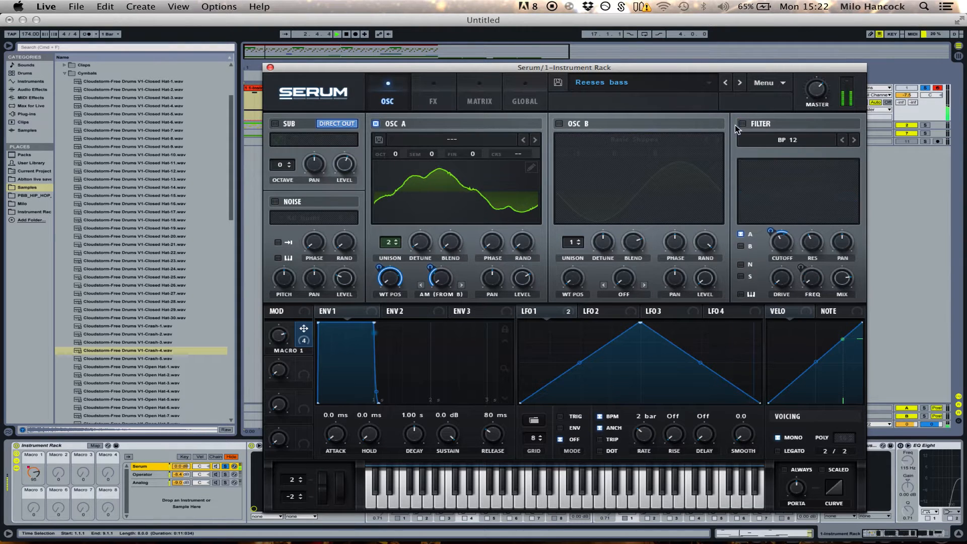
# Step: Turn off Serum's active effects, Distortion through Hyper/Dimension, and raise its master volume to 100%
pyautogui.click(434, 98)
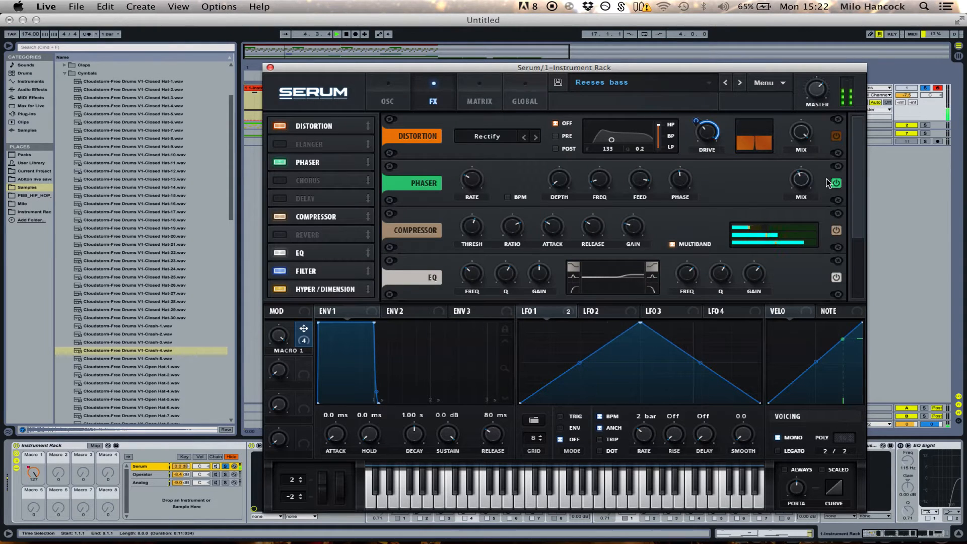
pyautogui.scroll(-3, 836, 201)
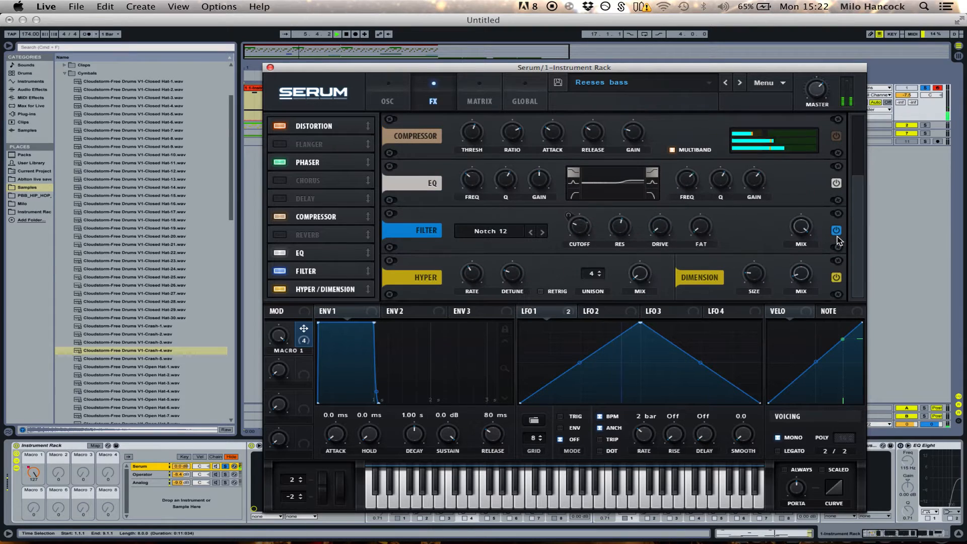
pyautogui.click(837, 230)
pyautogui.click(836, 278)
pyautogui.click(379, 92)
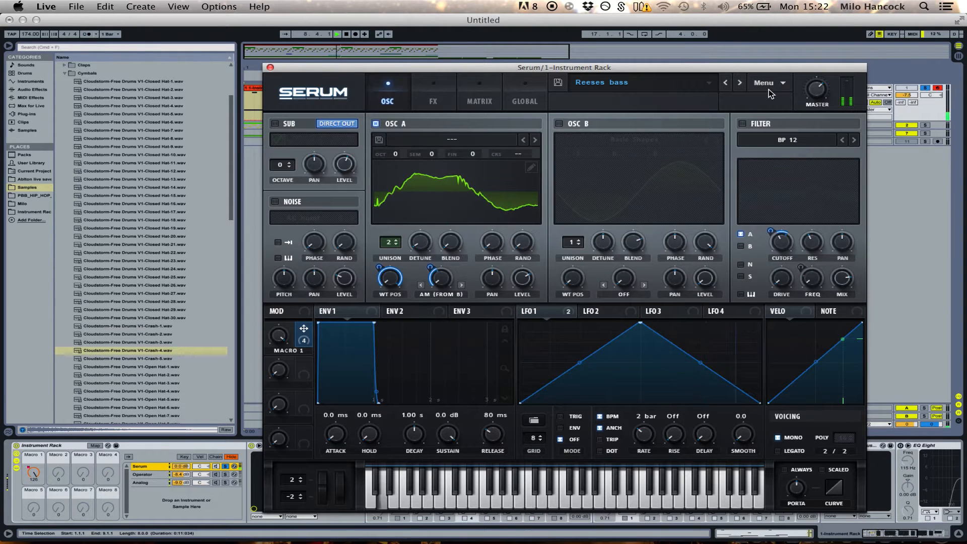
pyautogui.moveTo(816, 98)
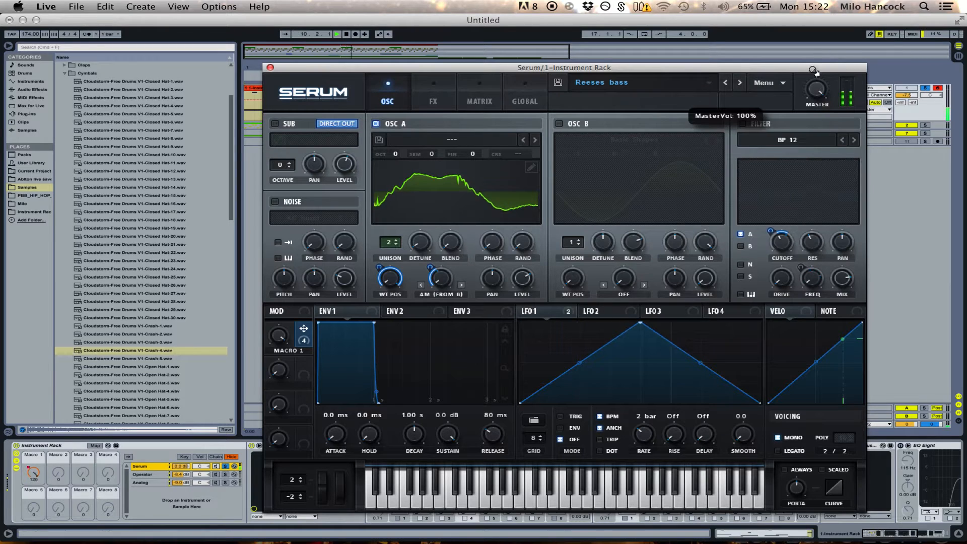
# Step: Turn oscillator B back on and choose AM (from B) as oscillator A's warp mode
pyautogui.click(558, 124)
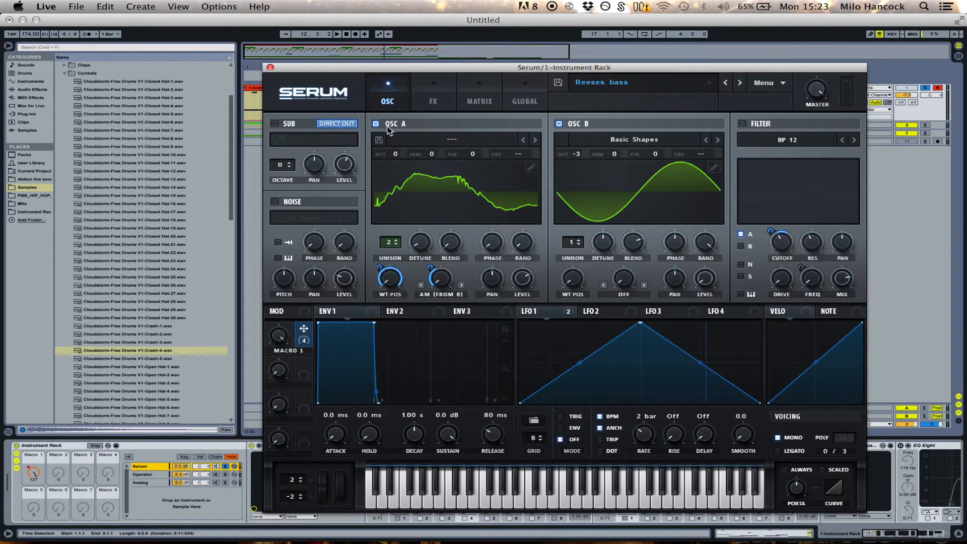
pyautogui.click(451, 295)
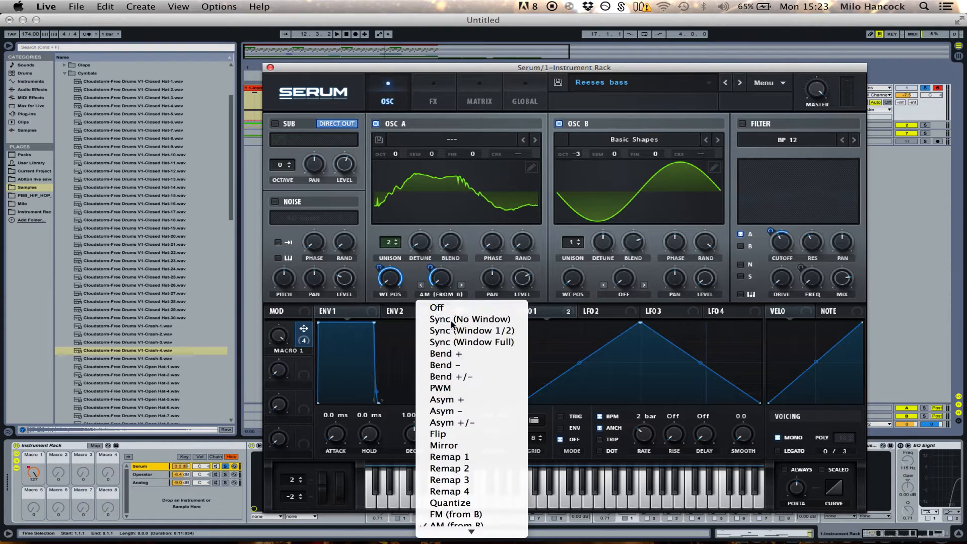
pyautogui.scroll(-2, 453, 352)
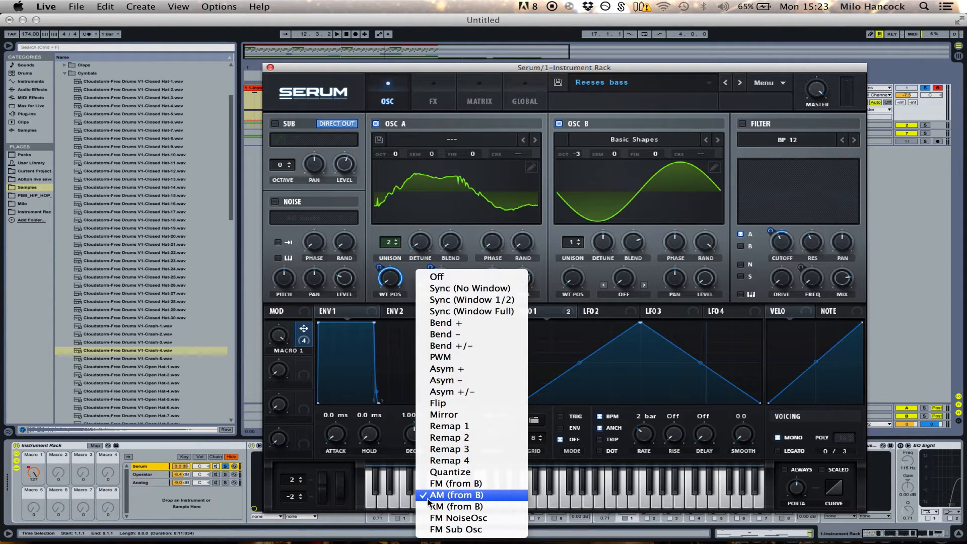
pyautogui.click(442, 496)
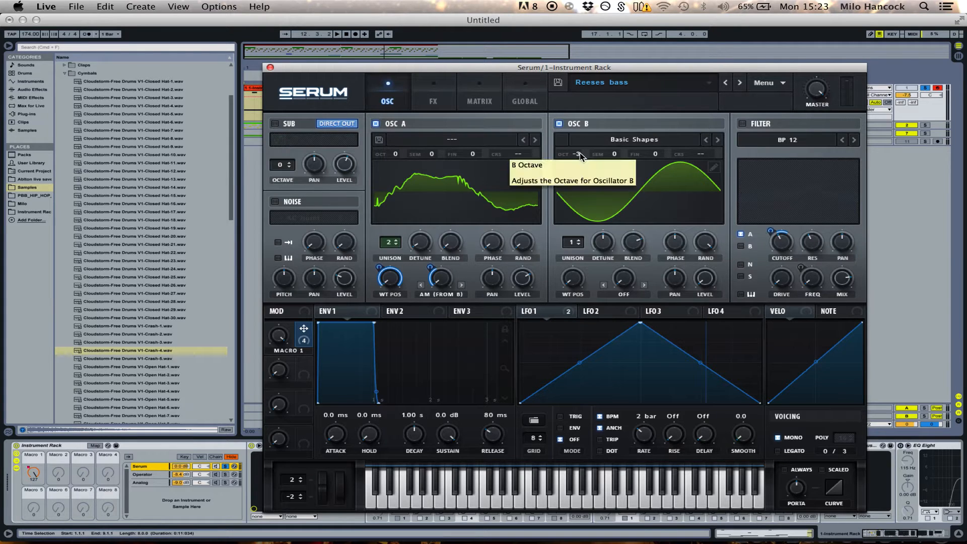
# Step: During playback, try raising oscillator B's octave up to +3, and return it to -3
pyautogui.press('space')
pyautogui.moveTo(579, 154); pyautogui.dragTo(585, 93)
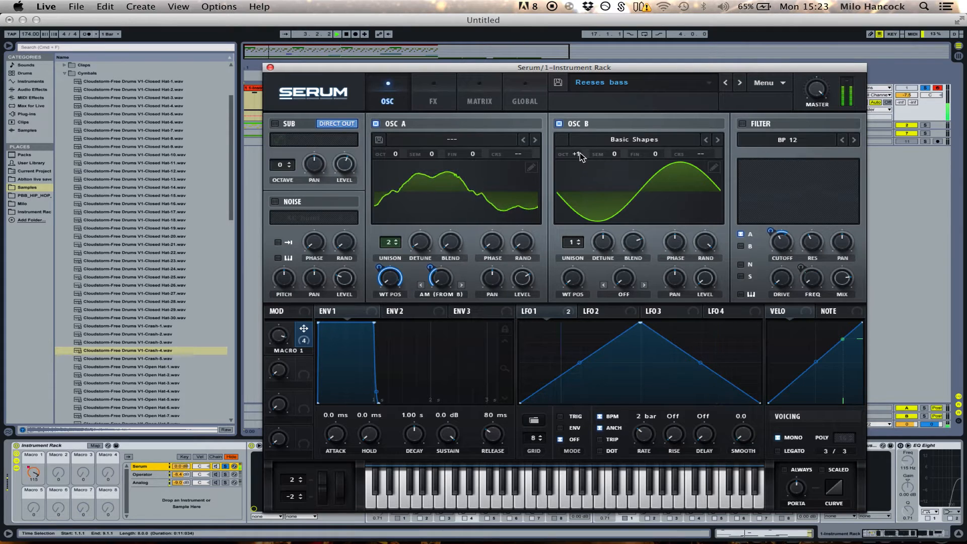
pyautogui.moveTo(579, 152); pyautogui.dragTo(582, 119)
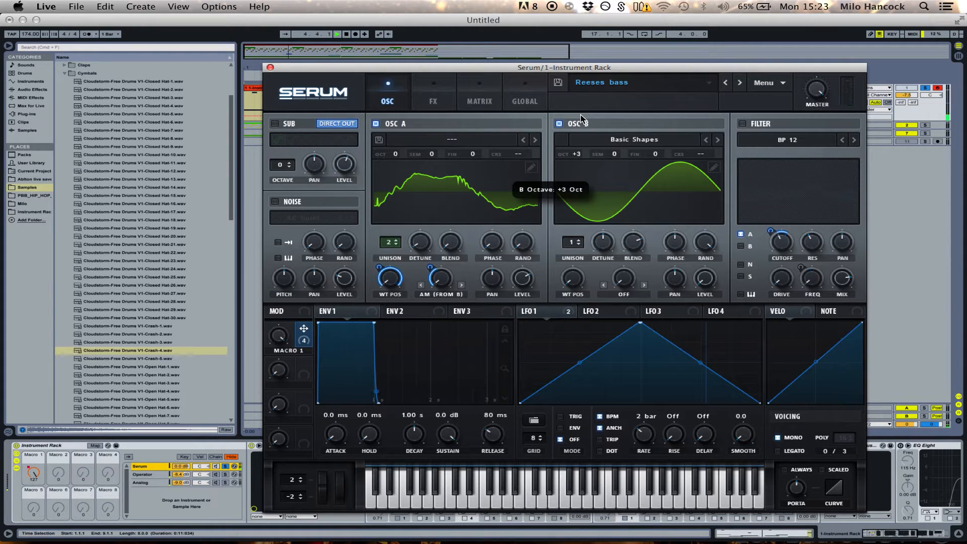
pyautogui.moveTo(582, 120); pyautogui.dragTo(585, 227)
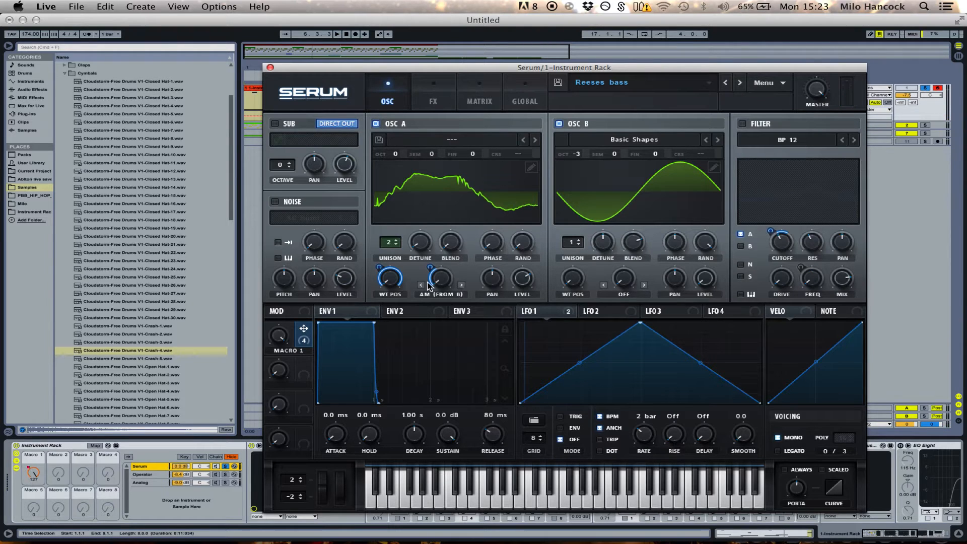
# Step: Pull oscillator A's phase down to 0 while going over its warp amount, detune and random phase controls
pyautogui.moveTo(429, 267); pyautogui.dragTo(428, 237)
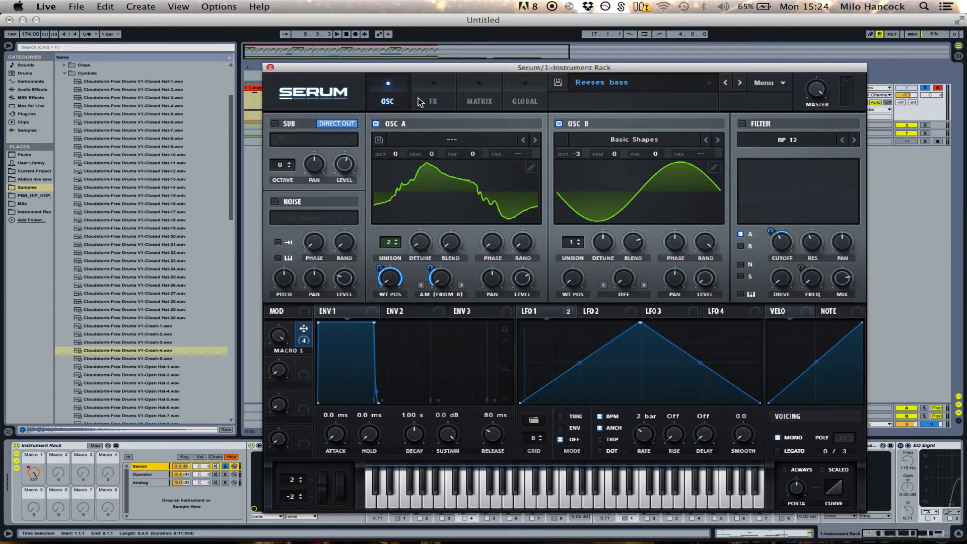
pyautogui.moveTo(417, 244); pyautogui.dragTo(448, 320)
pyautogui.moveTo(492, 241); pyautogui.dragTo(512, 308)
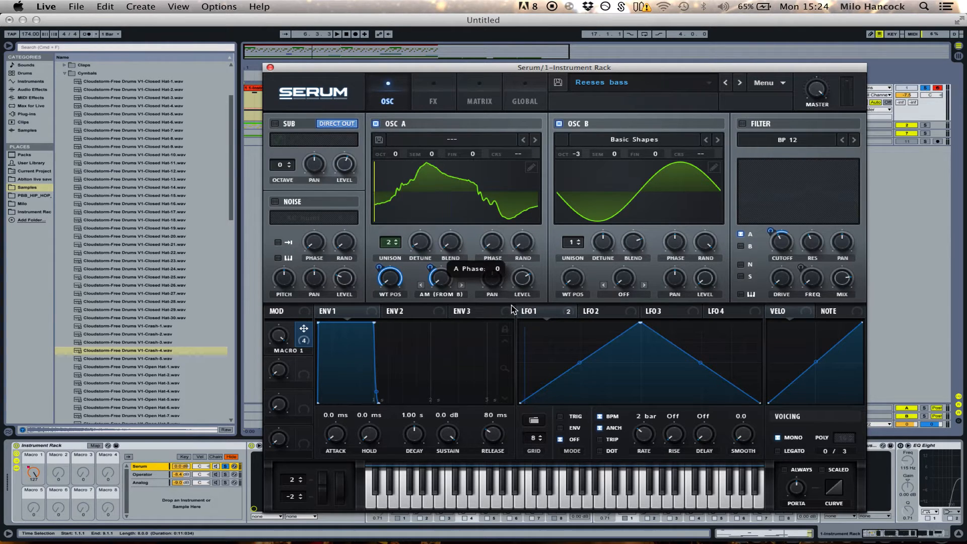
pyautogui.moveTo(529, 261); pyautogui.dragTo(484, 190)
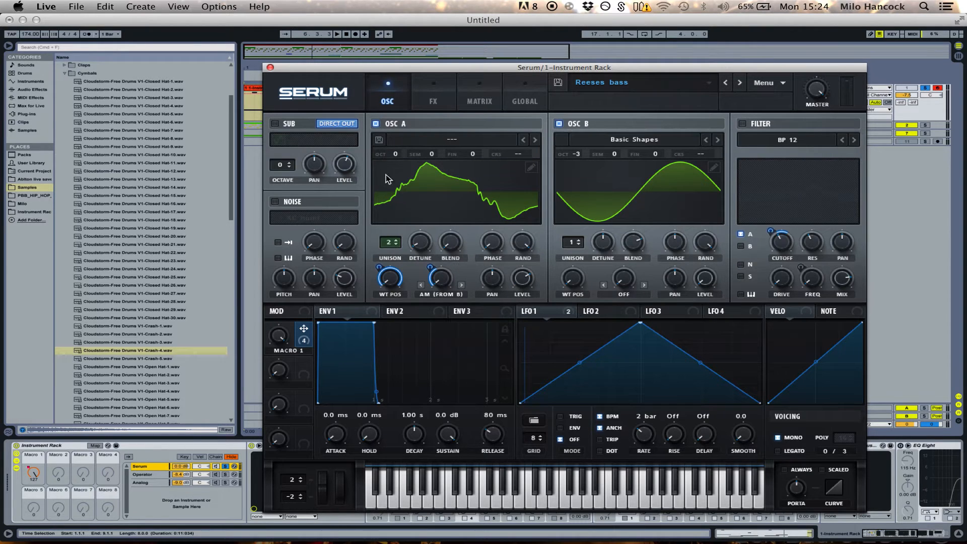
pyautogui.moveTo(504, 246)
pyautogui.mouseDown()
pyautogui.moveTo(489, 234)
pyautogui.moveTo(484, 280)
pyautogui.mouseUp()
# Step: Inspect oscillator A's unison width in Serum's global settings and return to the oscillator view
pyautogui.click(521, 102)
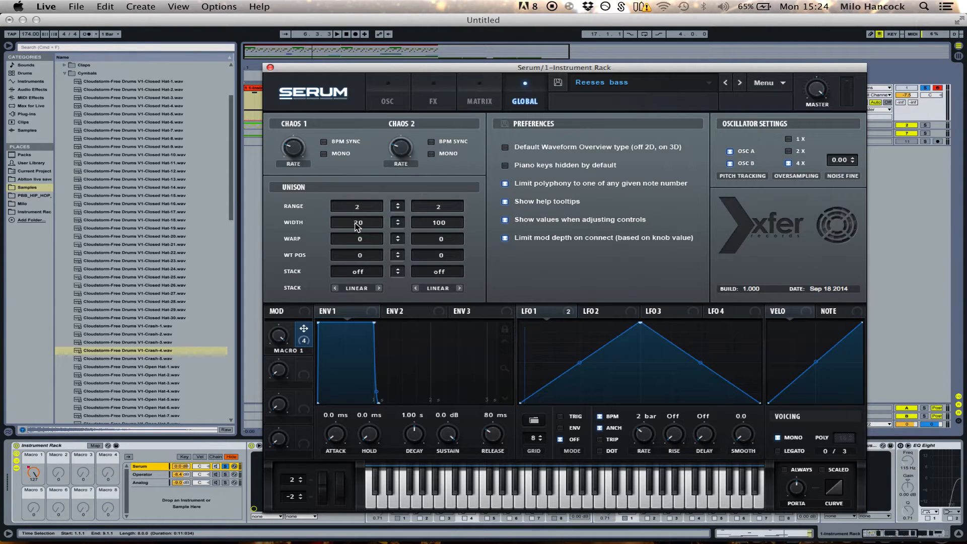
pyautogui.moveTo(359, 227); pyautogui.dragTo(377, 244)
pyautogui.click(378, 98)
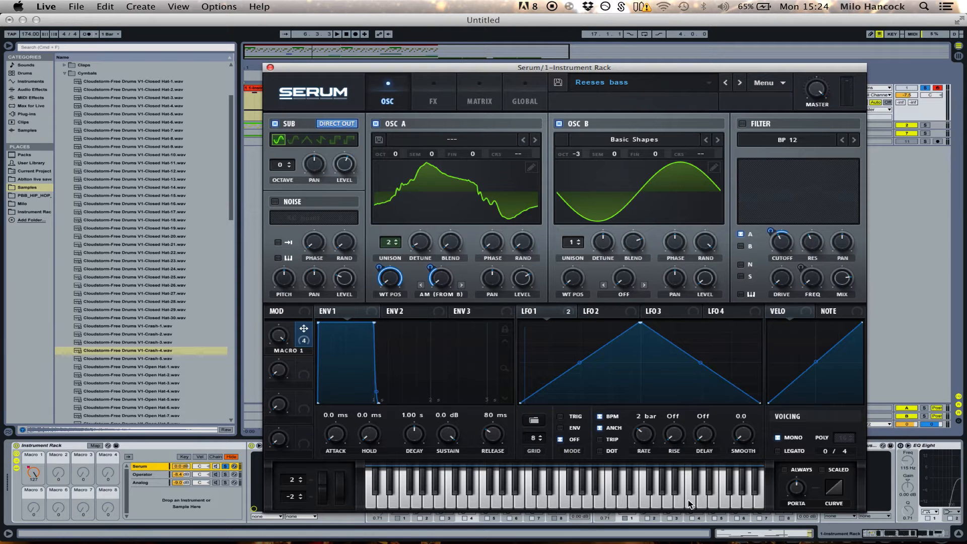
# Step: Turn Serum's sub oscillator and filter back on, and highlight LFO 1's modulation of the filter's FREQ control
pyautogui.moveTo(448, 69); pyautogui.dragTo(447, 47)
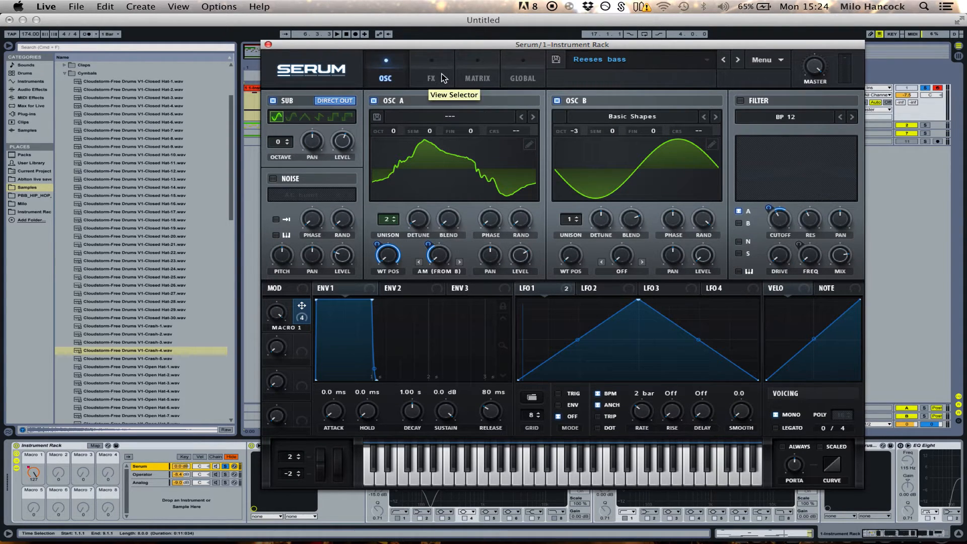
pyautogui.click(740, 102)
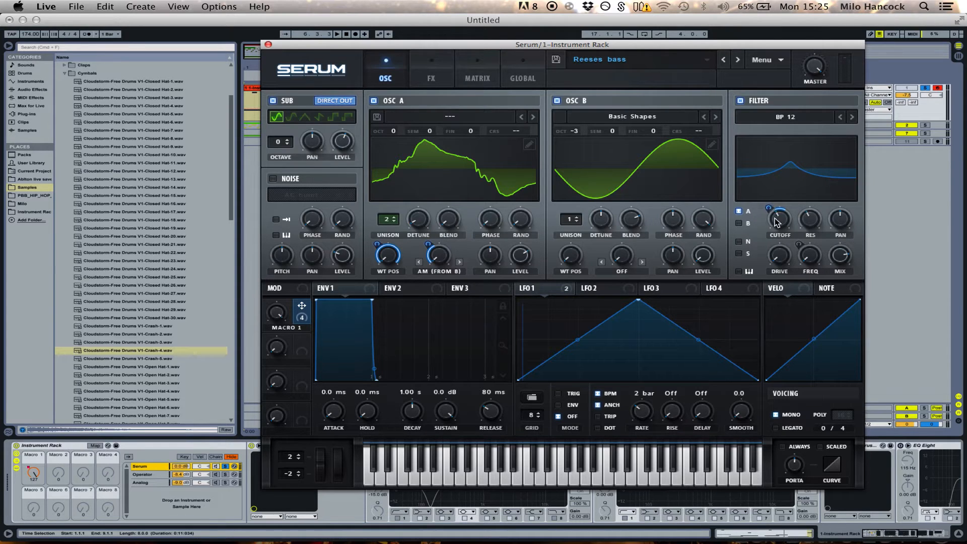
pyautogui.moveTo(272, 314); pyautogui.dragTo(277, 379)
pyautogui.moveTo(559, 290); pyautogui.dragTo(813, 244)
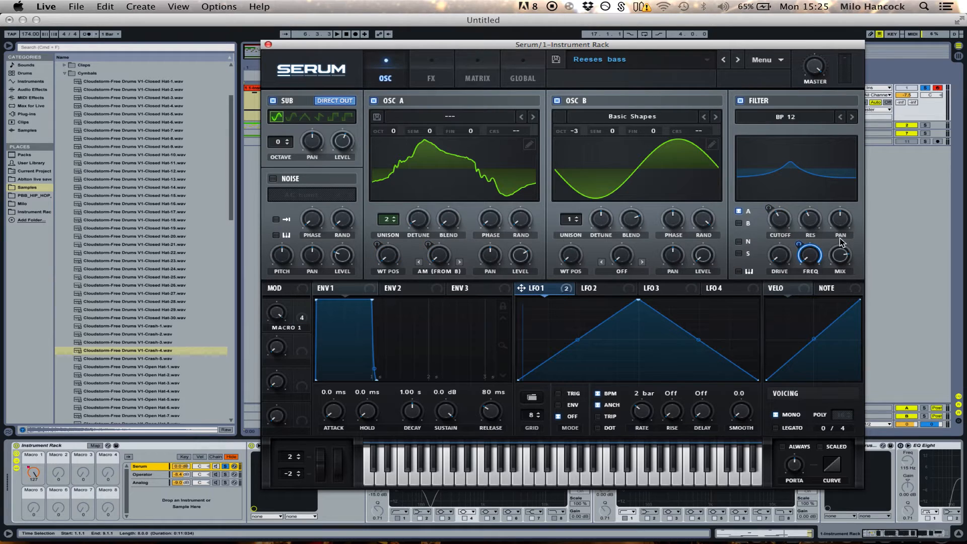
# Step: Look through the Multi filter types available for the main filter, keeping BP 12
pyautogui.click(789, 116)
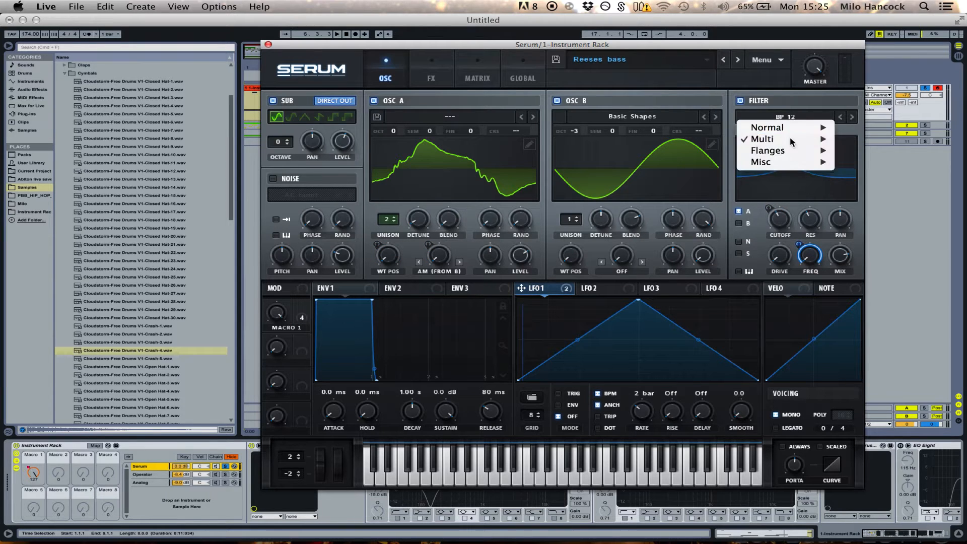
pyautogui.moveTo(791, 145)
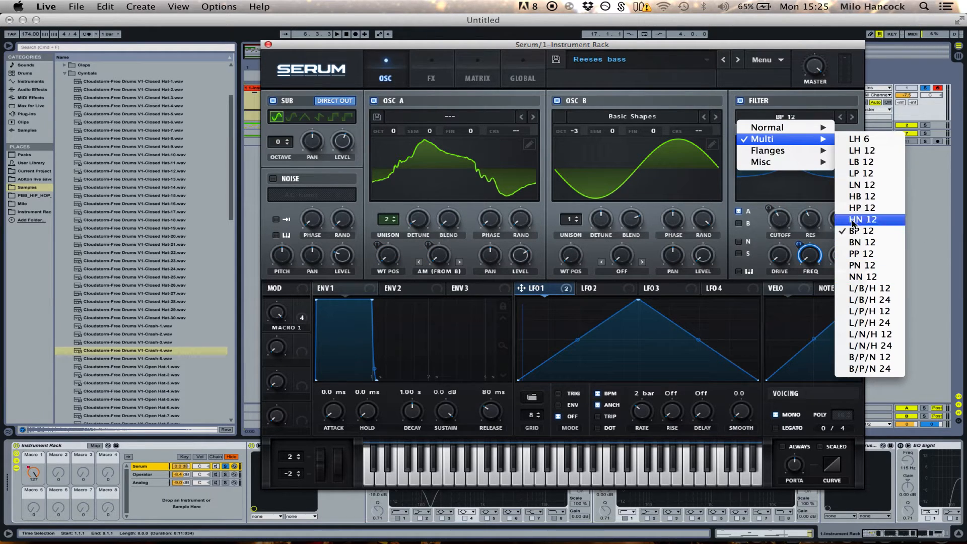
pyautogui.click(762, 80)
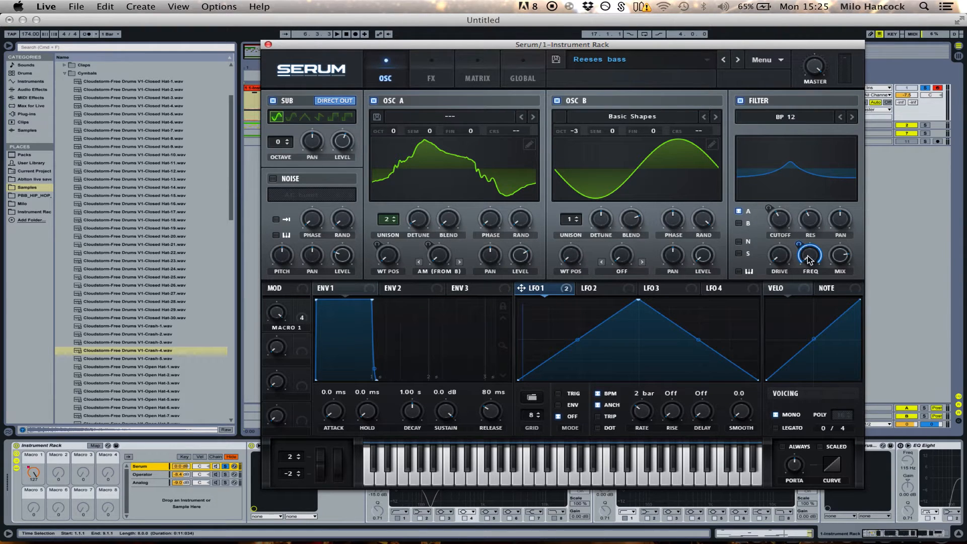
# Step: During playback, try LFO 1's modulation amount on the filter's FREQ at -44, and restore its full depth
pyautogui.moveTo(808, 247); pyautogui.dragTo(802, 272)
pyautogui.press('space')
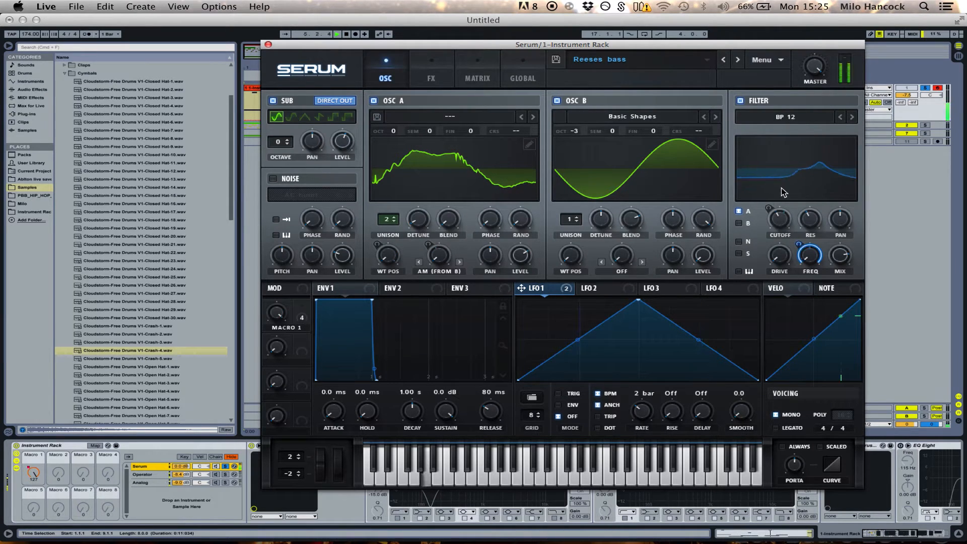
pyautogui.moveTo(801, 244); pyautogui.dragTo(801, 244)
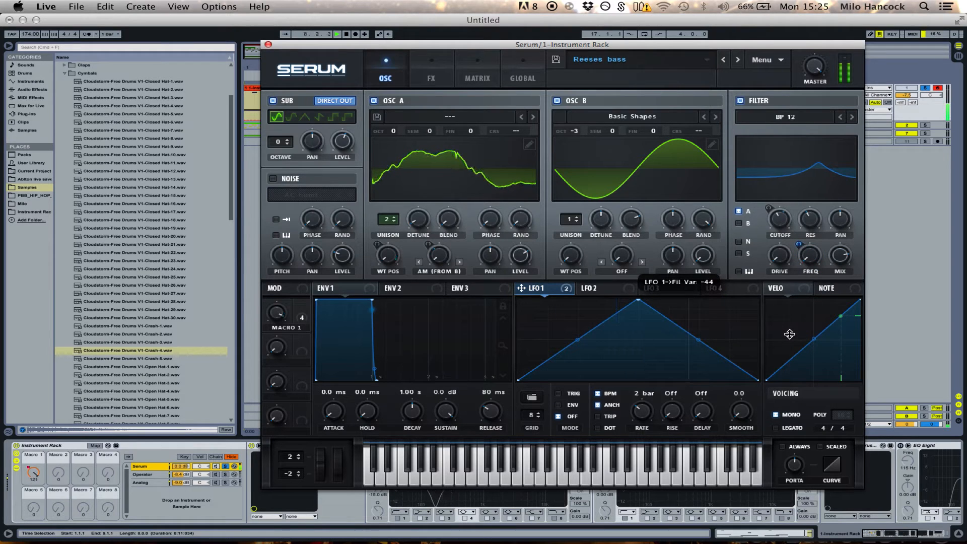
pyautogui.moveTo(809, 255); pyautogui.dragTo(807, 231)
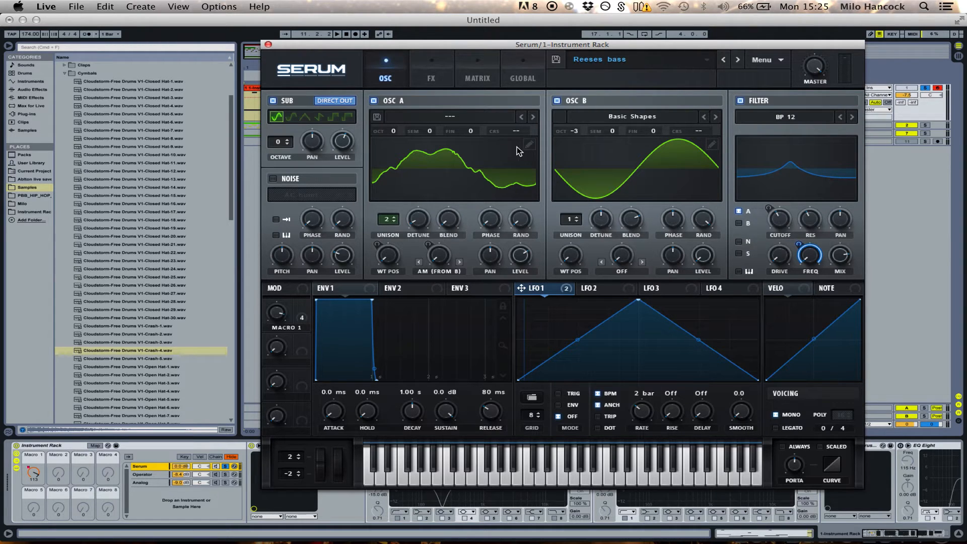
# Step: Turn Serum's Distortion effect back on and inspect its modulated drive control
pyautogui.click(431, 79)
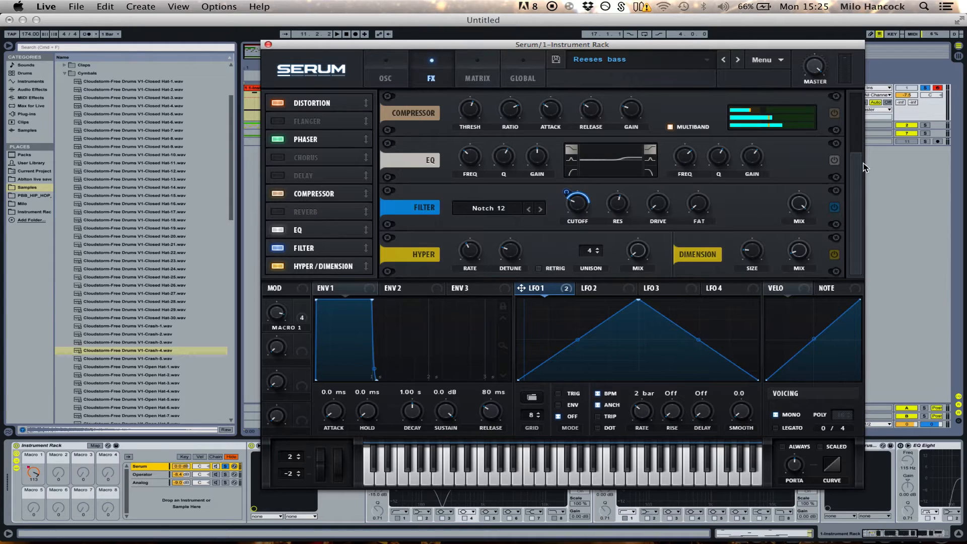
pyautogui.moveTo(862, 167); pyautogui.dragTo(860, 81)
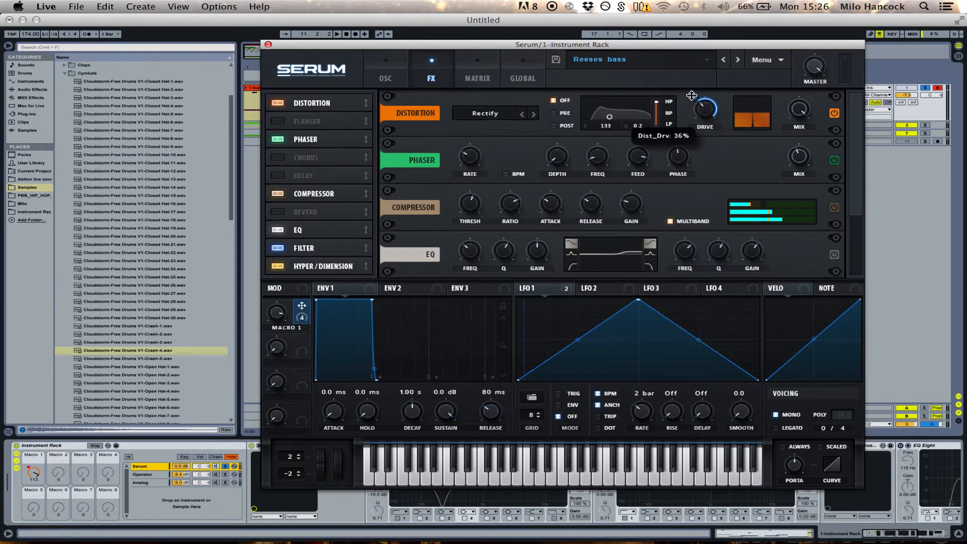
pyautogui.moveTo(707, 112)
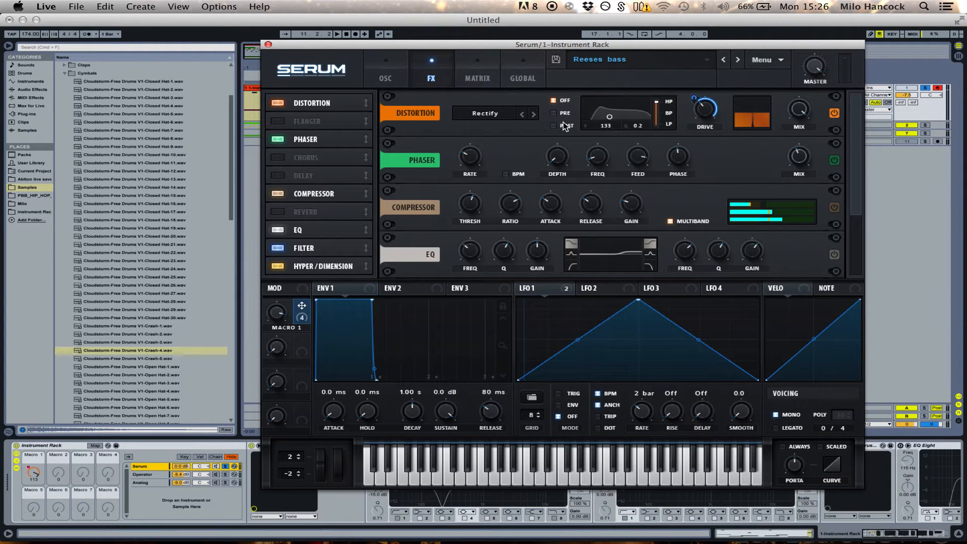
# Step: During playback, try the Distortion effect's built-in filter in the Post position and return it to Off
pyautogui.press('space')
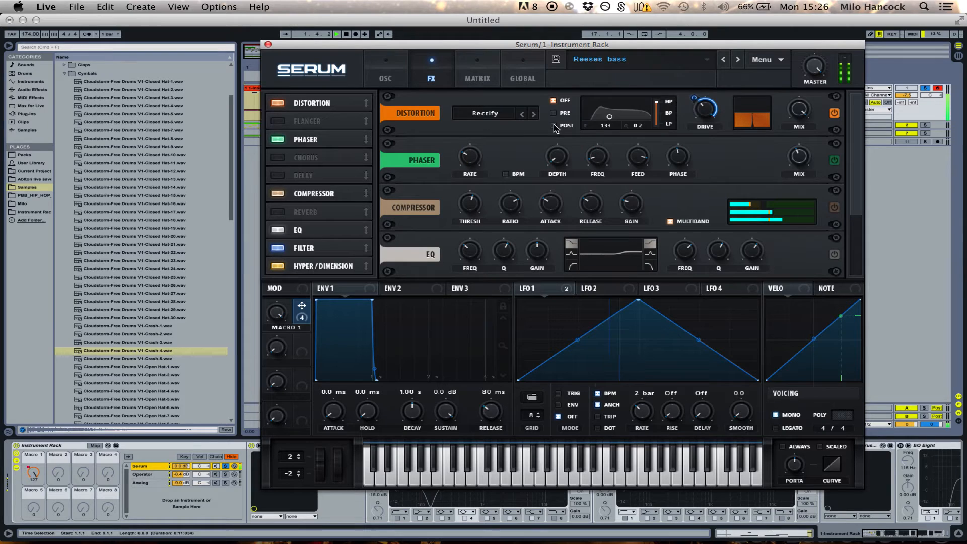
pyautogui.click(554, 126)
pyautogui.click(554, 113)
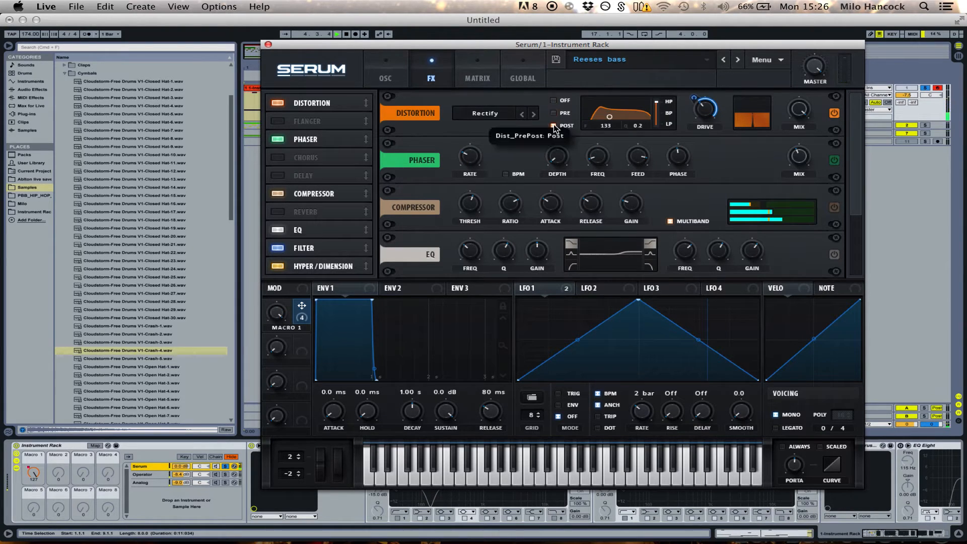
pyautogui.click(554, 100)
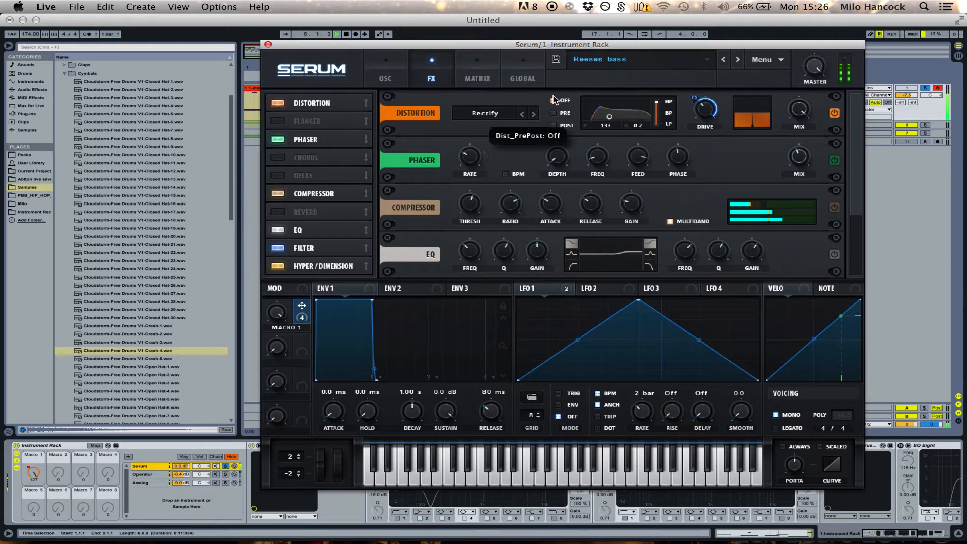
# Step: Look through the distortion types, keeping Rectify, and try the distortion filter's Pre and Post positions before returning it to Off
pyautogui.click(492, 113)
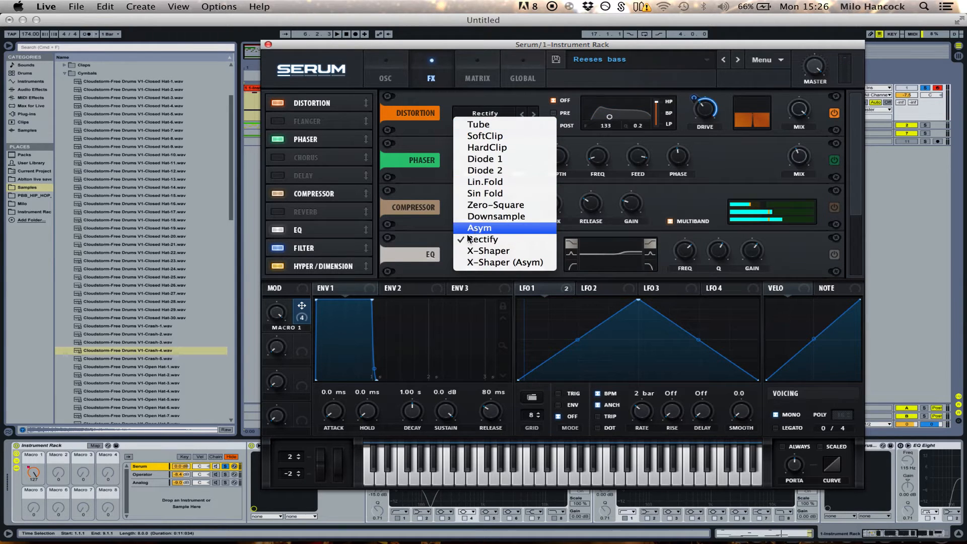
pyautogui.click(510, 105)
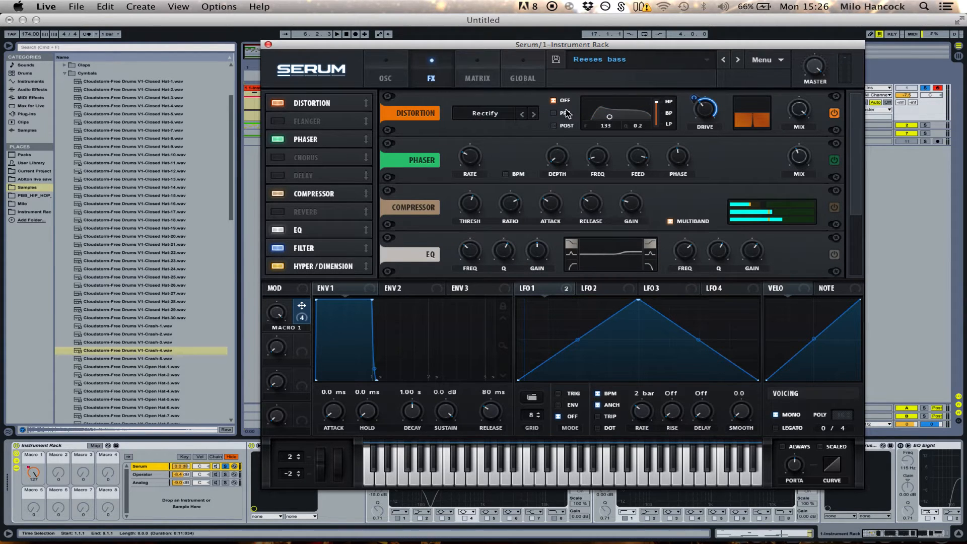
pyautogui.click(554, 125)
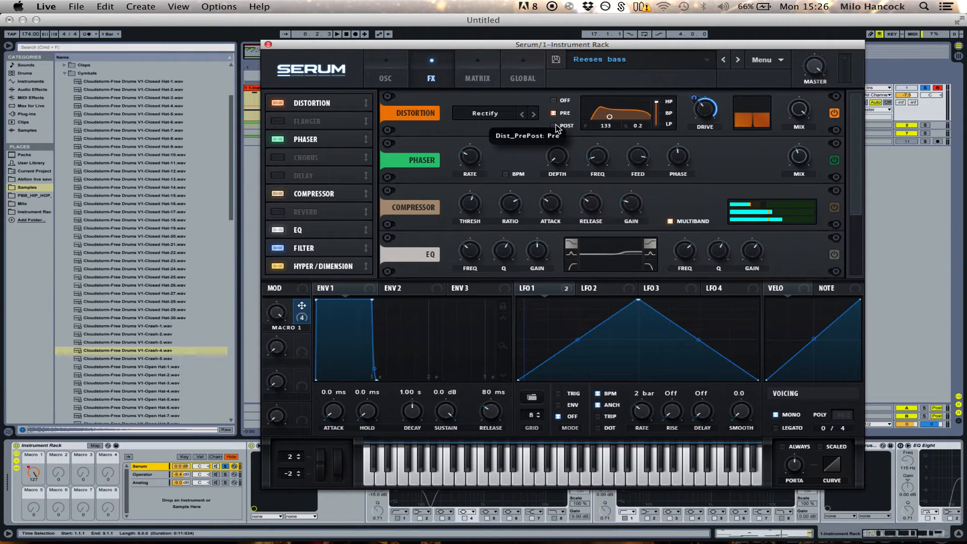
pyautogui.click(554, 114)
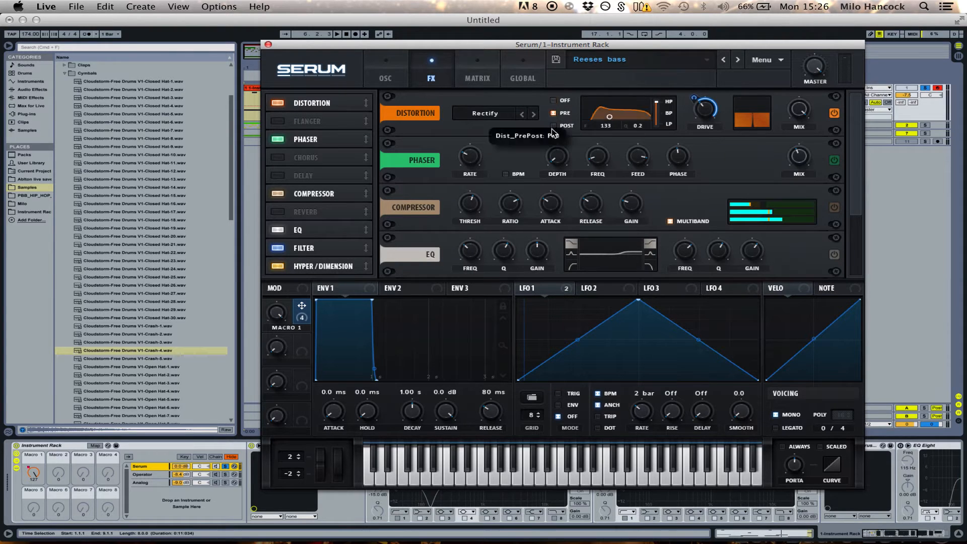
pyautogui.click(555, 102)
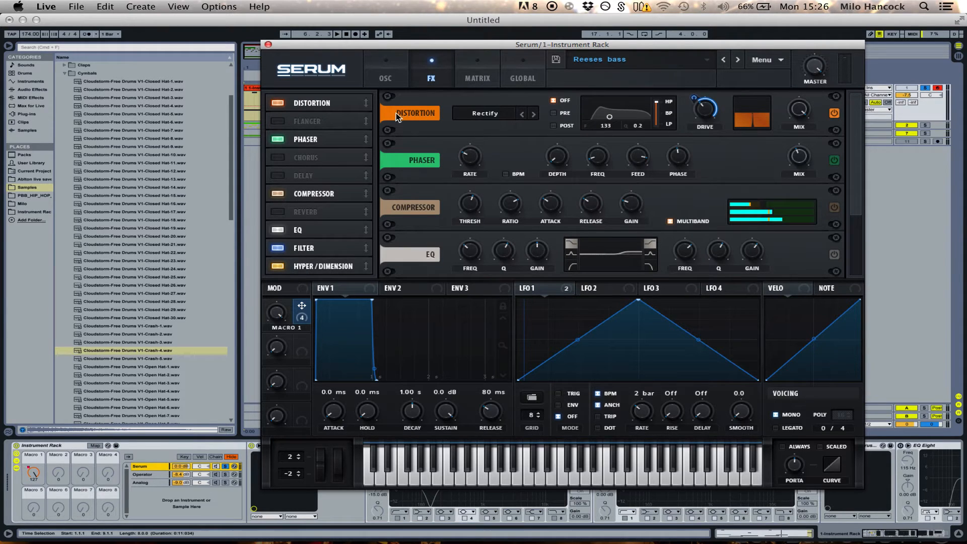
# Step: Turn Serum's Phaser, Compressor and EQ effects back on
pyautogui.scroll(-1, 856, 126)
pyautogui.scroll(1, 856, 124)
pyautogui.click(835, 160)
pyautogui.scroll(-3, 834, 148)
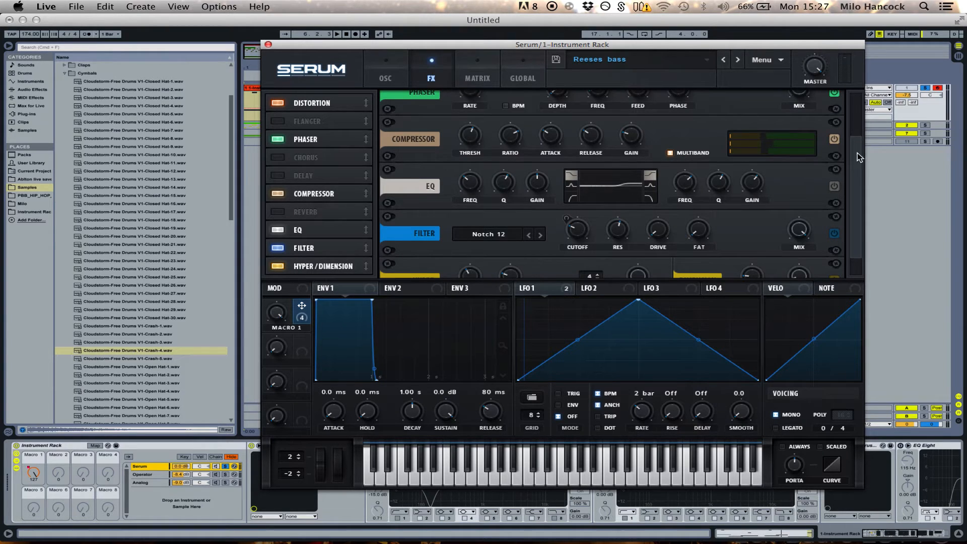
pyautogui.scroll(-2, 859, 157)
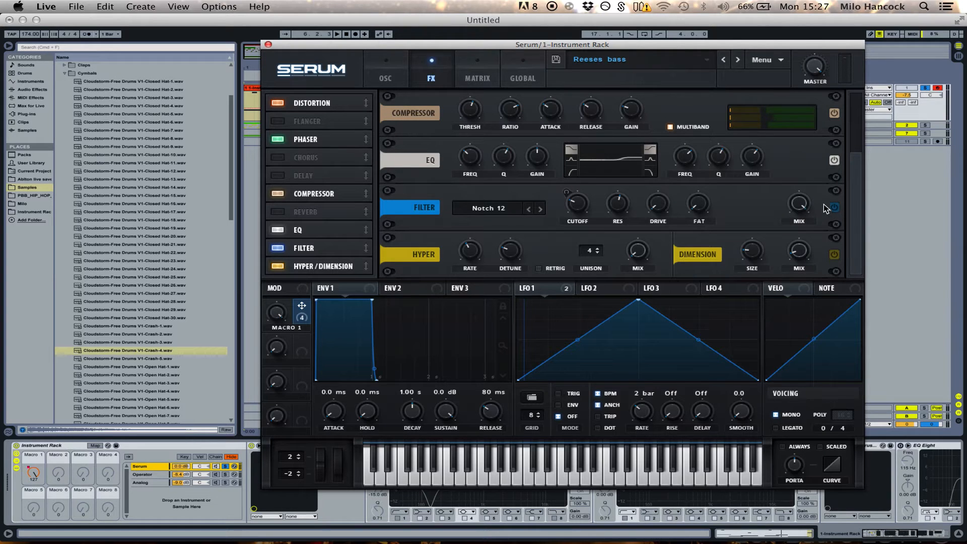
# Step: Turn the Filter and Hyper/Dimension effects back on and look through the Normal filter types, keeping Notch 12
pyautogui.click(524, 210)
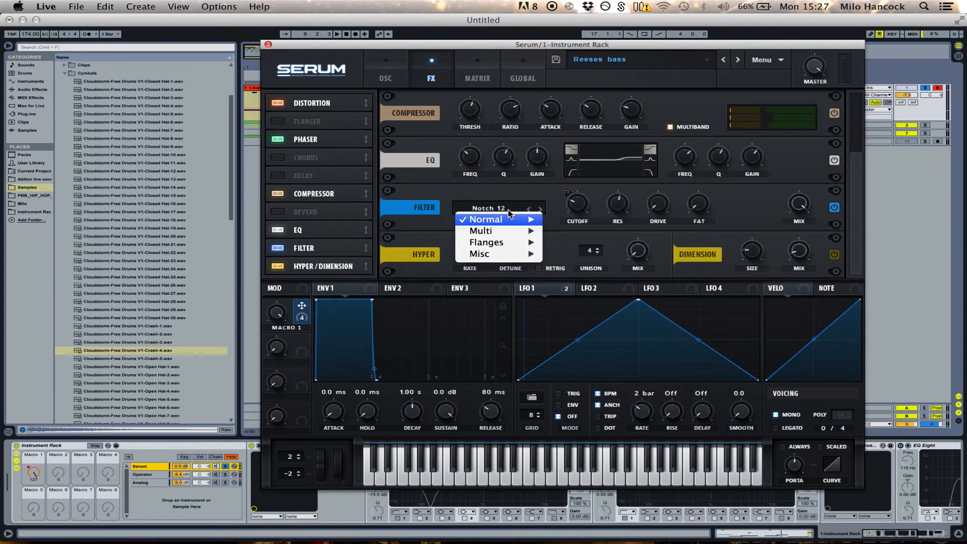
pyautogui.moveTo(510, 222)
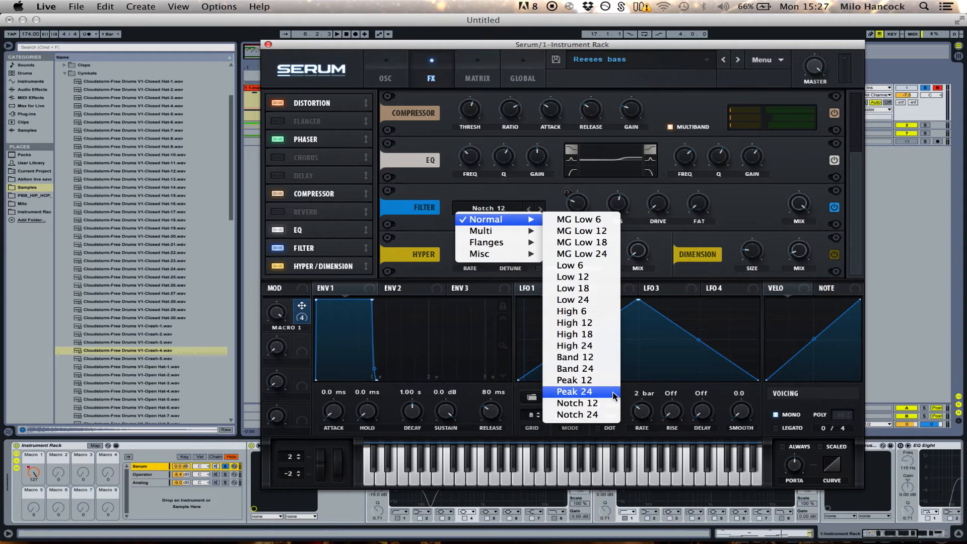
pyautogui.click(516, 189)
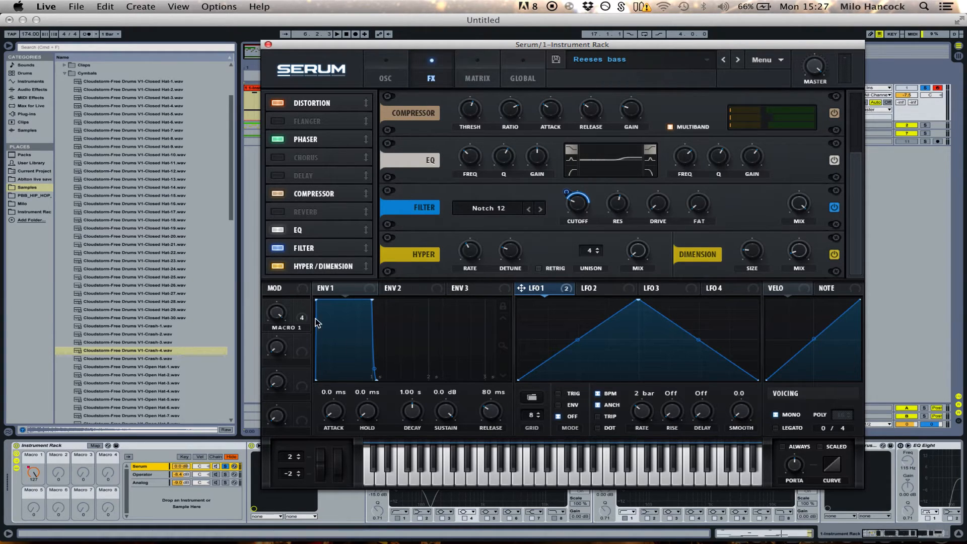
# Step: Review the Macro 1 and LFO 1 routings in Serum's modulation matrix and return to the oscillator view
pyautogui.click(477, 79)
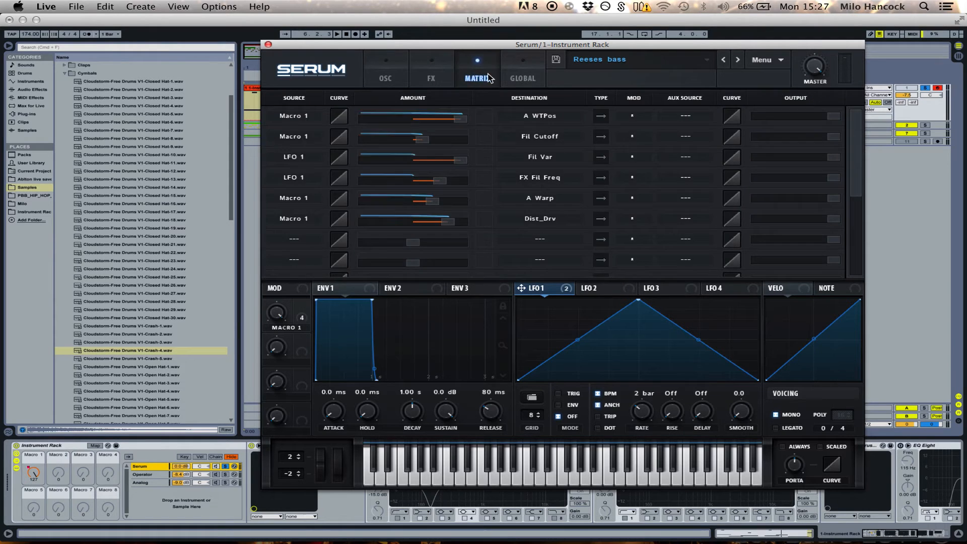
pyautogui.click(543, 78)
pyautogui.click(408, 75)
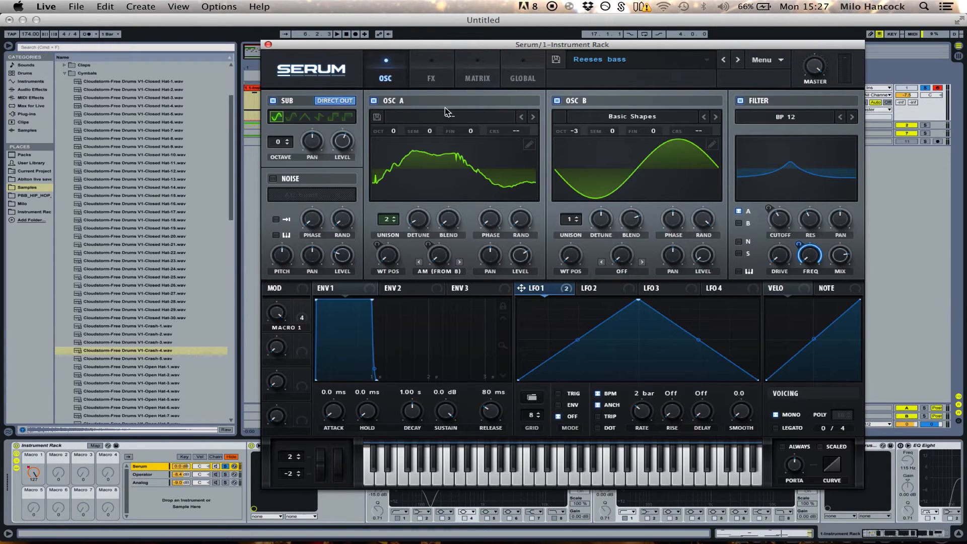
# Step: Play the bass with Serum's window closed, and reopen the plug-in to lower its master volume to 48%
pyautogui.click(268, 45)
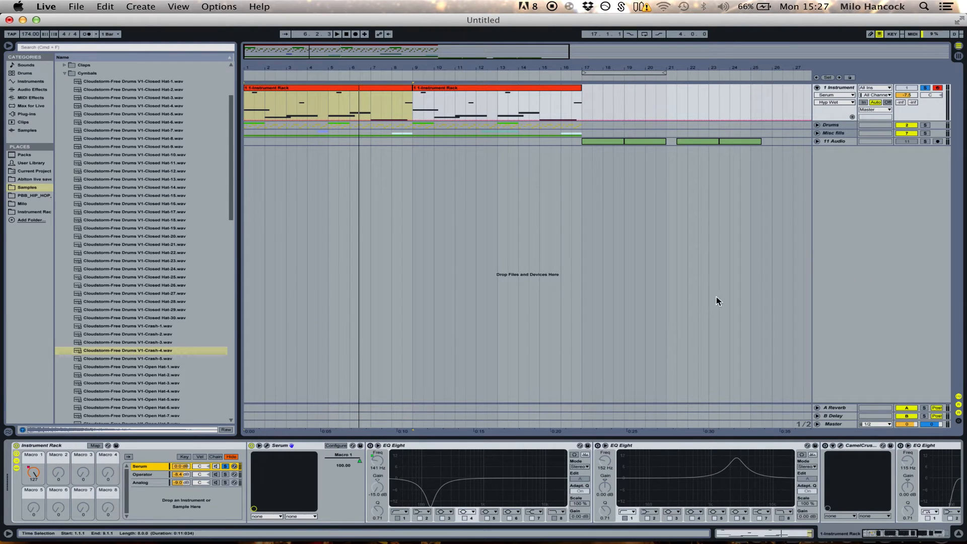
pyautogui.press('space')
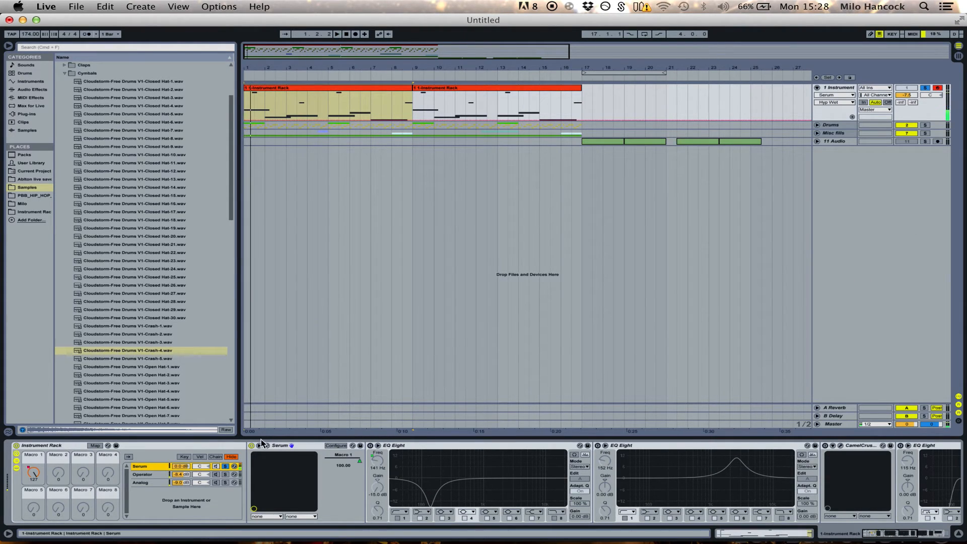
pyautogui.click(267, 446)
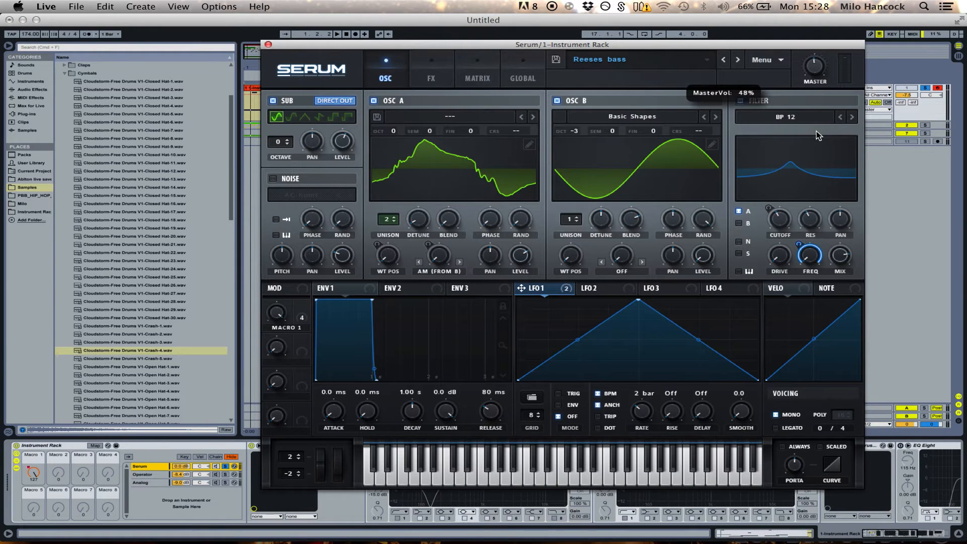
# Step: Close Serum's window, turn on the CamelCrusher device and play the bass through it
pyautogui.click(268, 44)
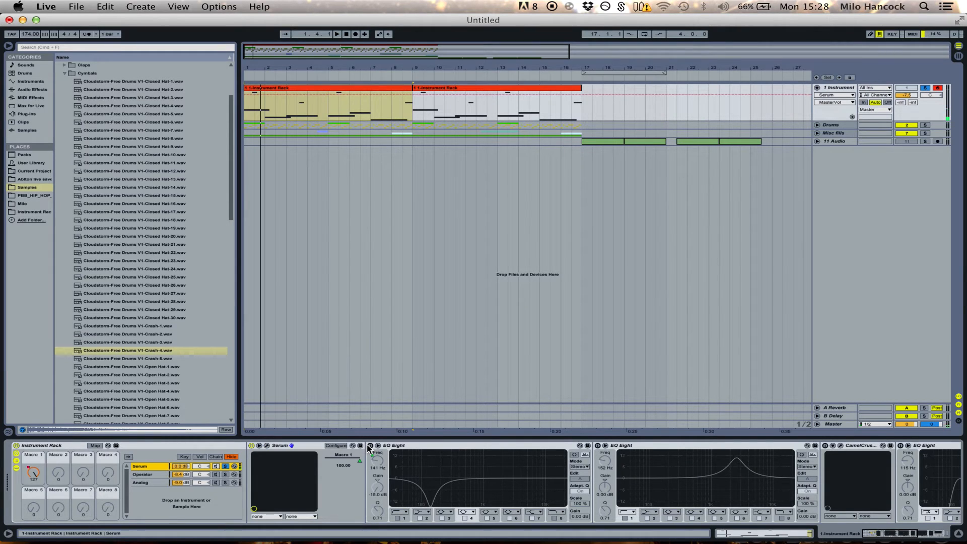
pyautogui.click(597, 453)
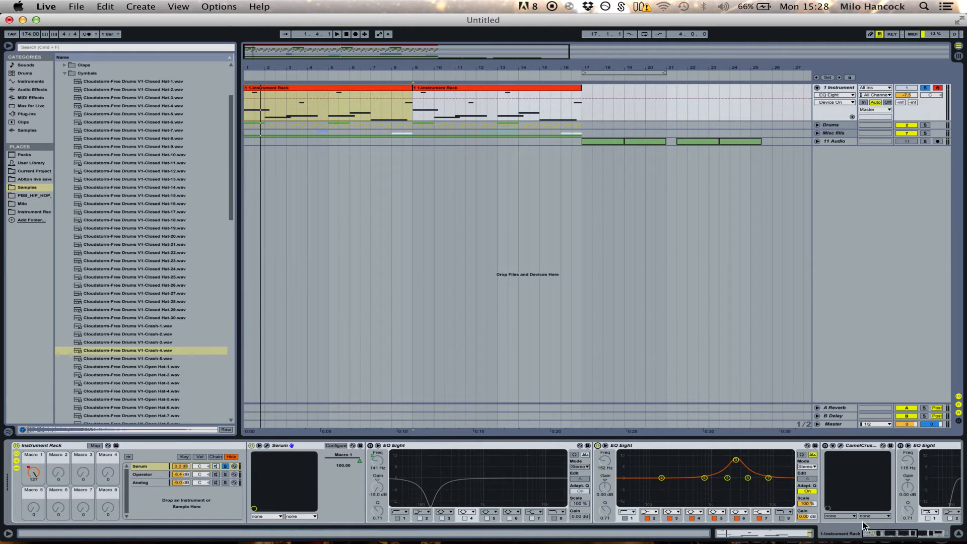
pyautogui.hscroll(5, 605, 476)
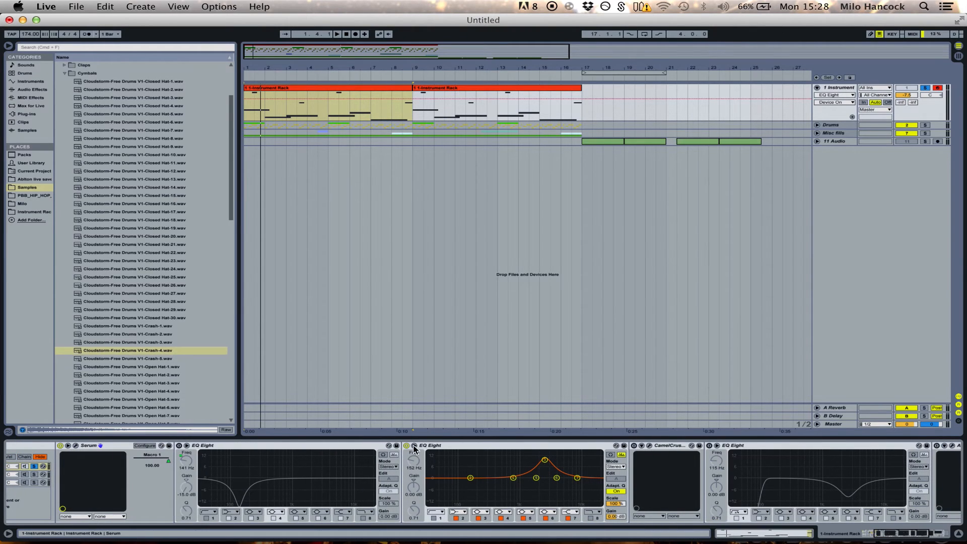
pyautogui.click(636, 450)
pyautogui.press('space')
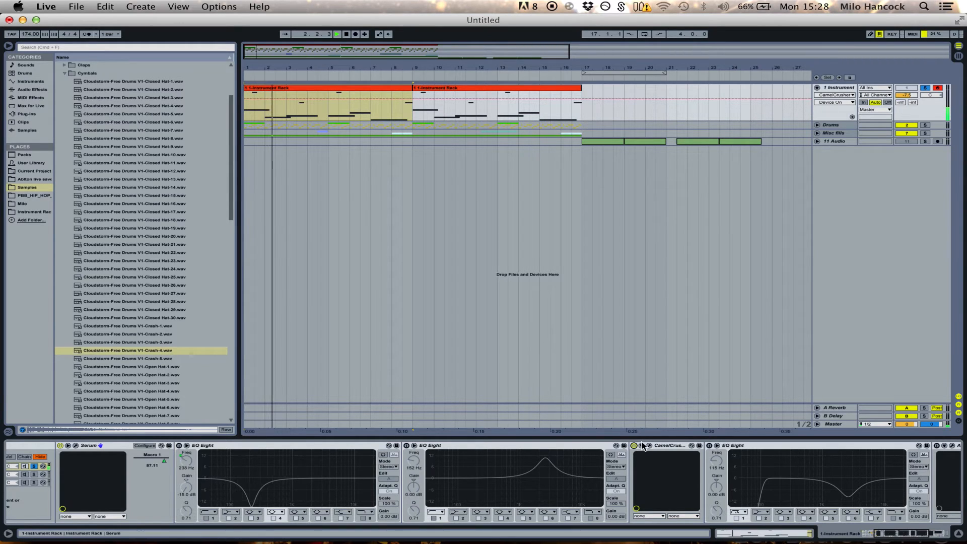
# Step: Examine CamelCrusher's Annihilate patch, including its distortion, compressor and master mix settings, and play the bass with it
pyautogui.click(650, 446)
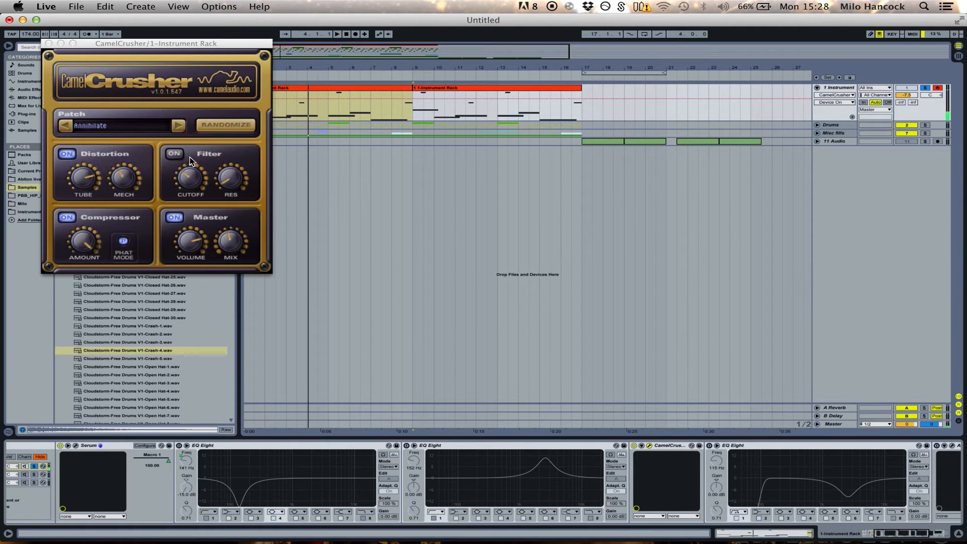
pyautogui.moveTo(225, 45); pyautogui.dragTo(407, 31)
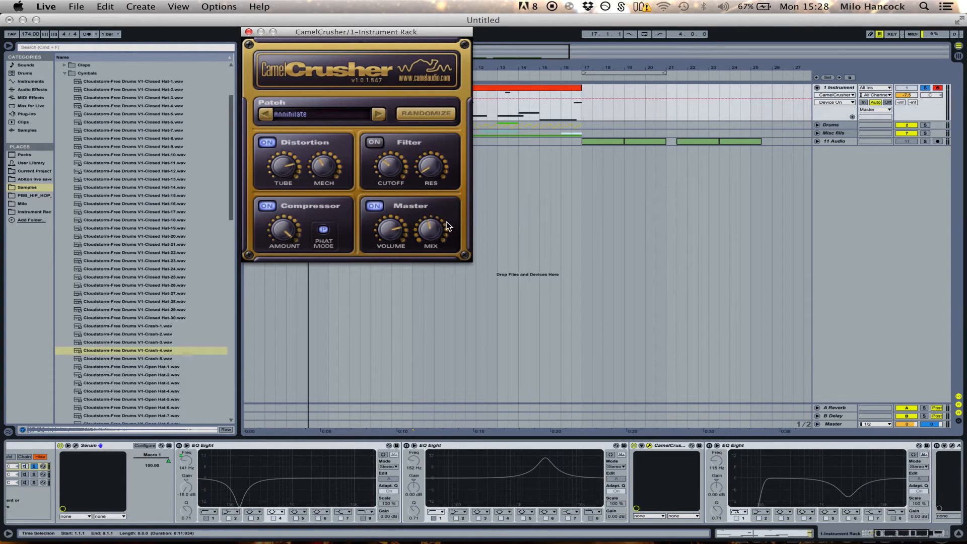
pyautogui.moveTo(432, 230); pyautogui.dragTo(425, 295)
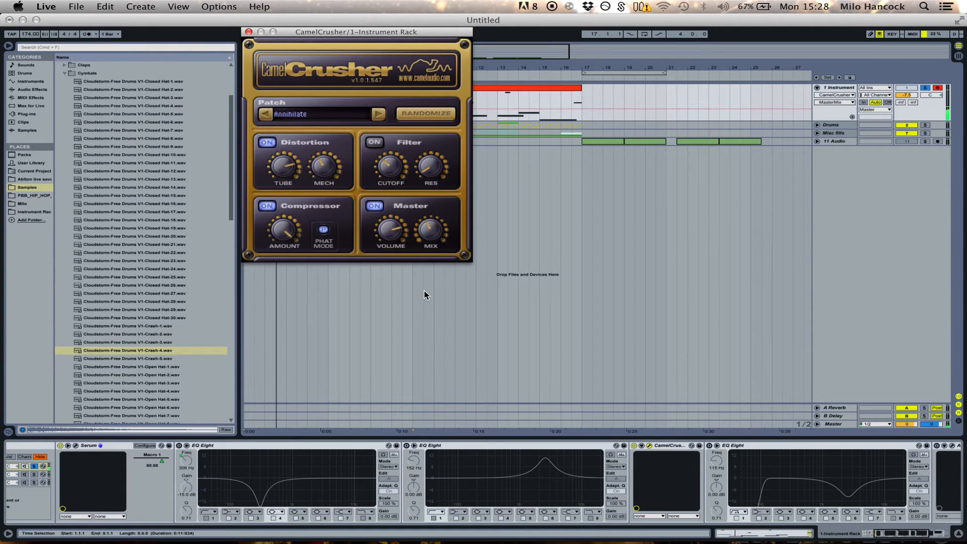
pyautogui.click(249, 32)
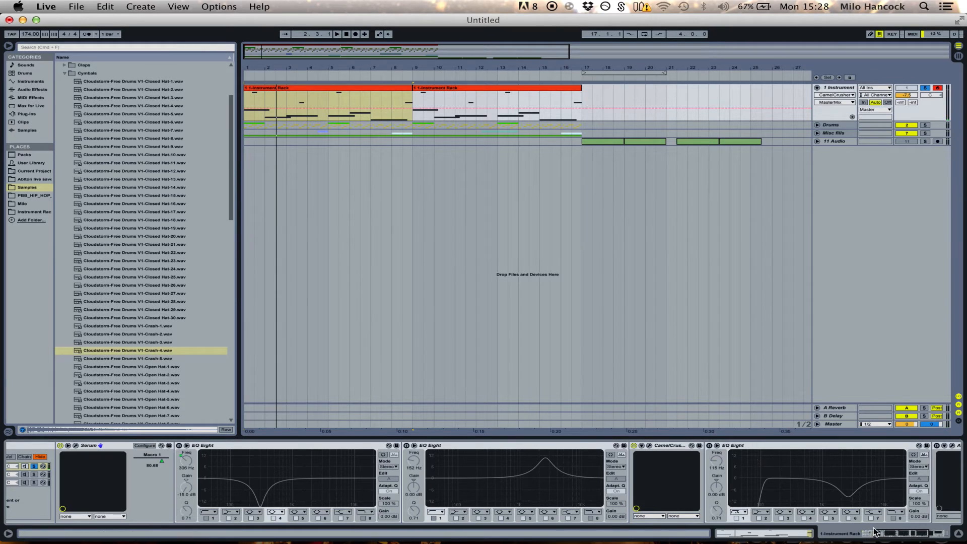
# Step: Turn on the EQ Eight just before CamelCrusher, comparing the bass with and without its boost
pyautogui.moveTo(892, 536); pyautogui.dragTo(891, 535)
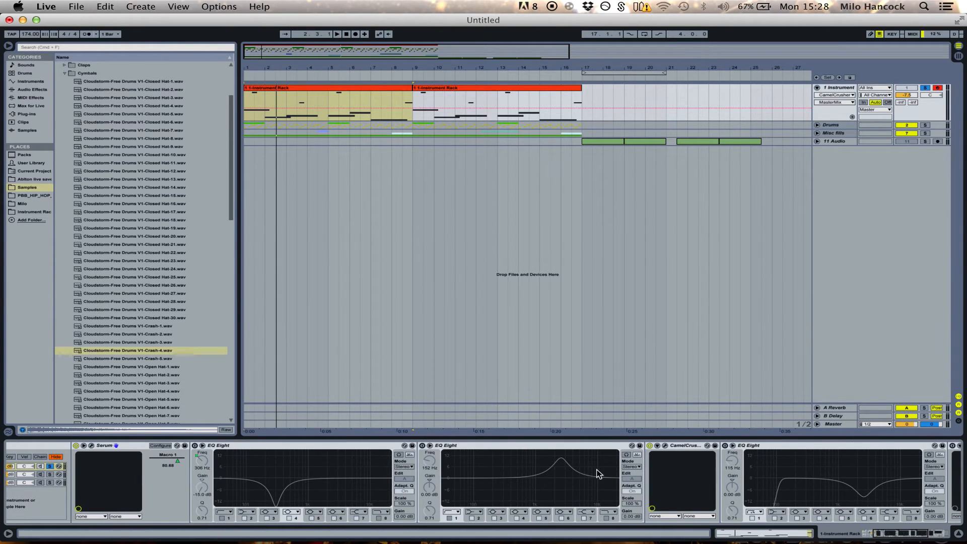
pyautogui.click(423, 446)
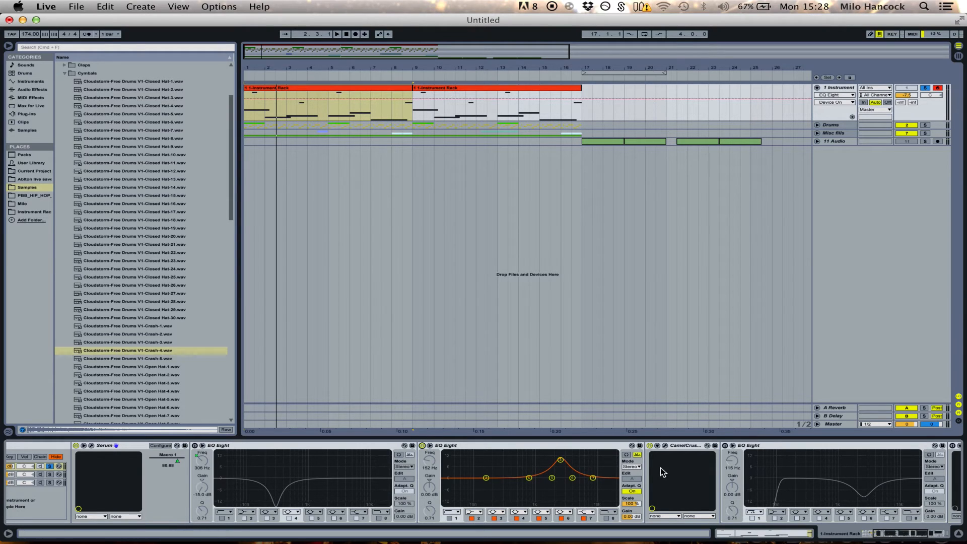
pyautogui.click(423, 446)
pyautogui.press('space')
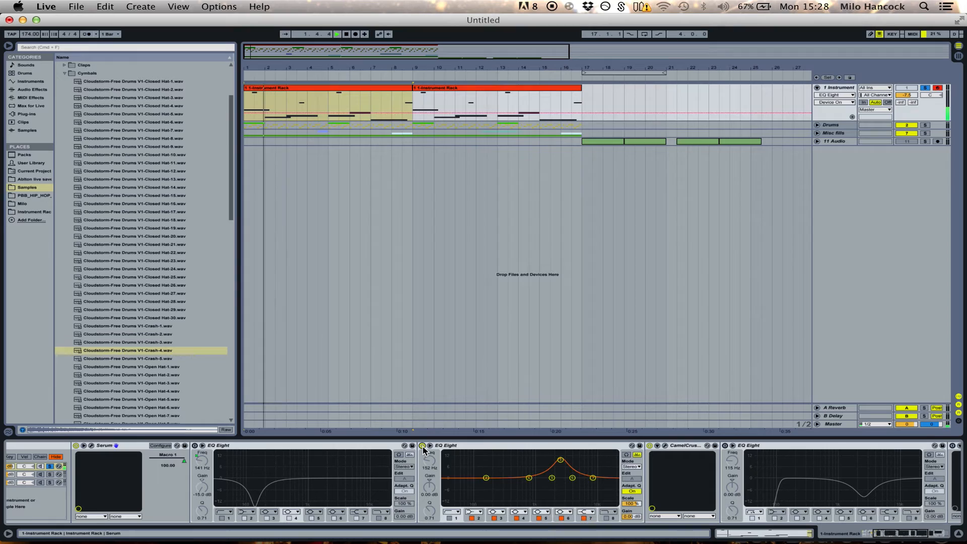
pyautogui.click(423, 446)
pyautogui.press('space')
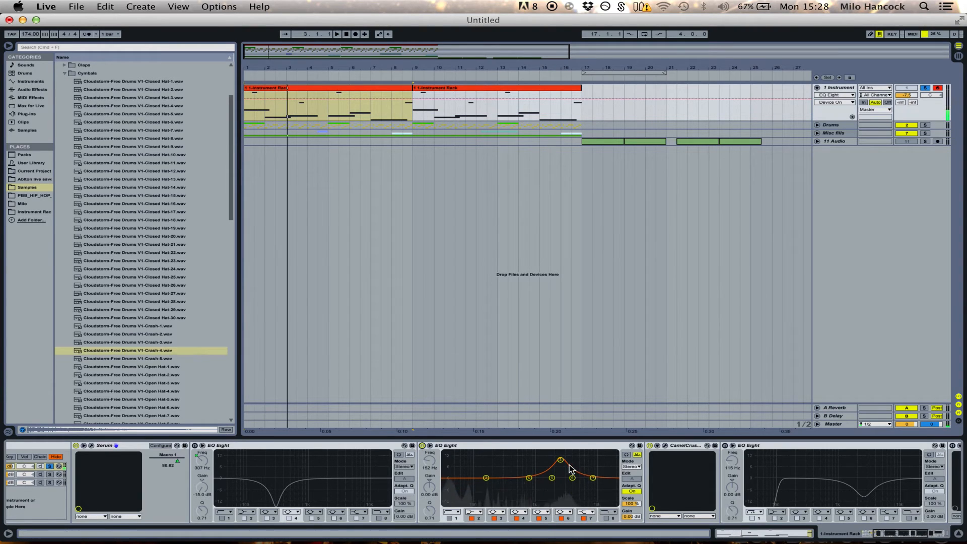
# Step: Turn on the EQ Eight after CamelCrusher, select the 2.59 kHz band in both EQs and play the bass
pyautogui.click(726, 446)
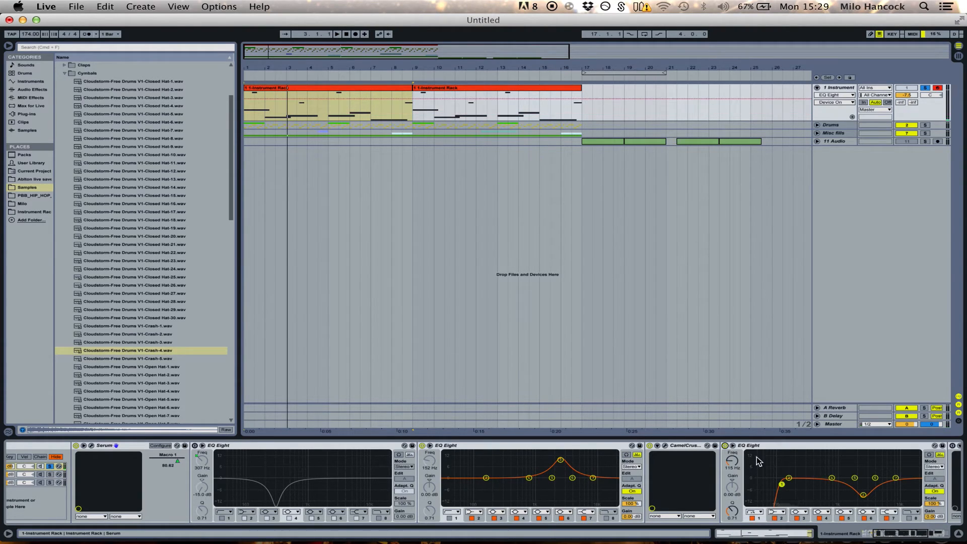
pyautogui.click(864, 496)
pyautogui.click(561, 460)
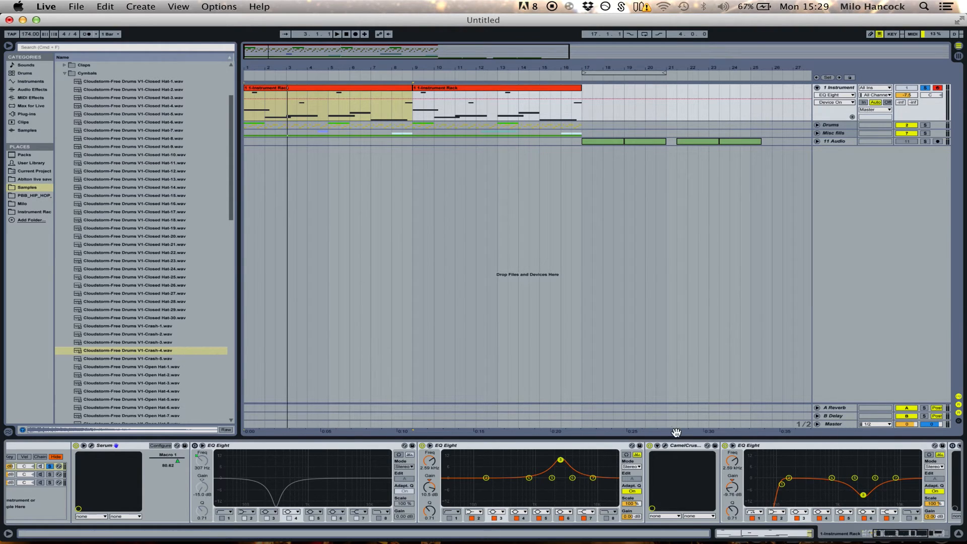
pyautogui.press('space')
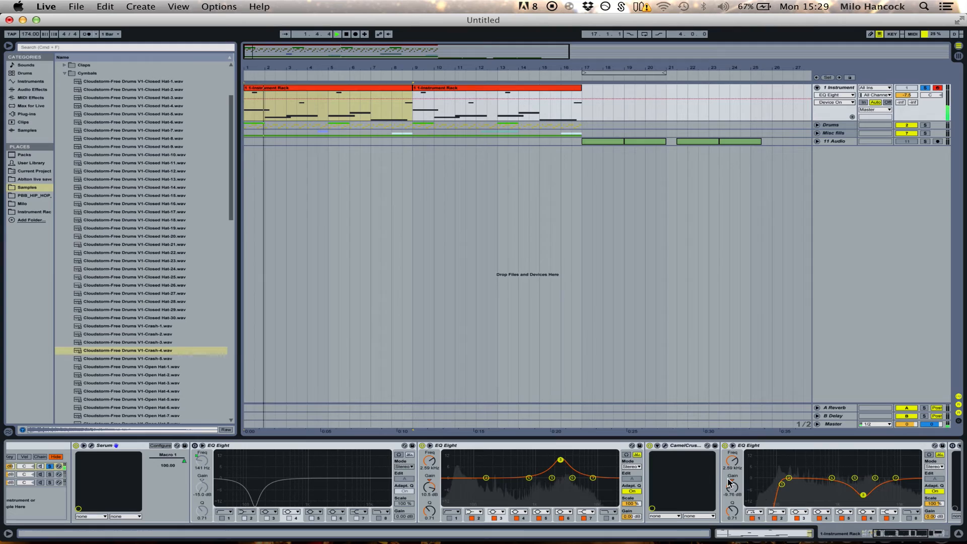
# Step: Compare the bass without and with the low-cut band 1 of the EQ Eight after CamelCrusher
pyautogui.click(752, 518)
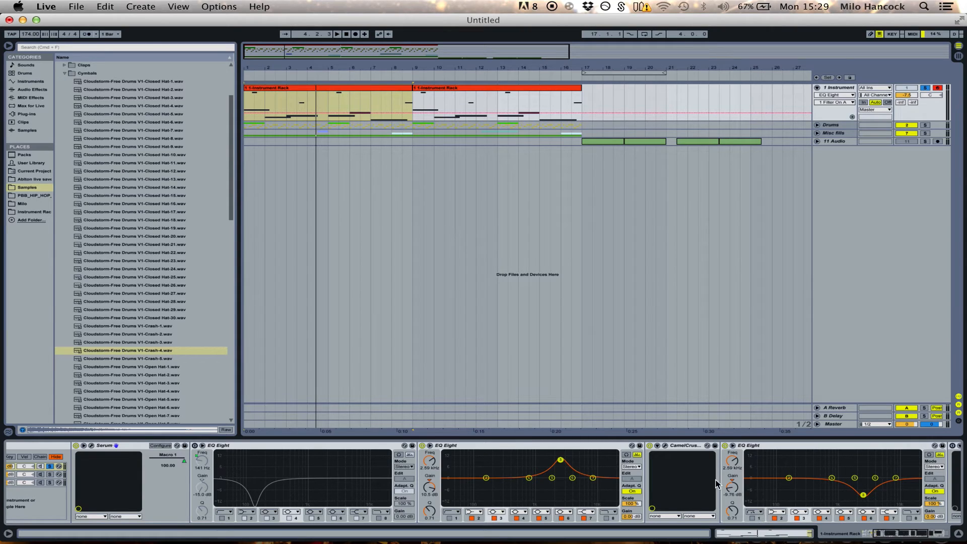
pyautogui.click(753, 519)
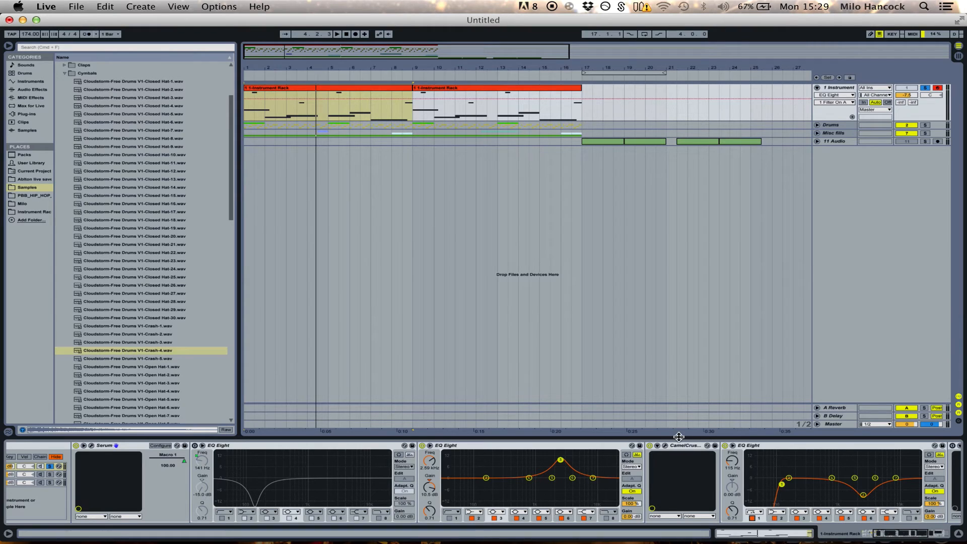
pyautogui.press('space')
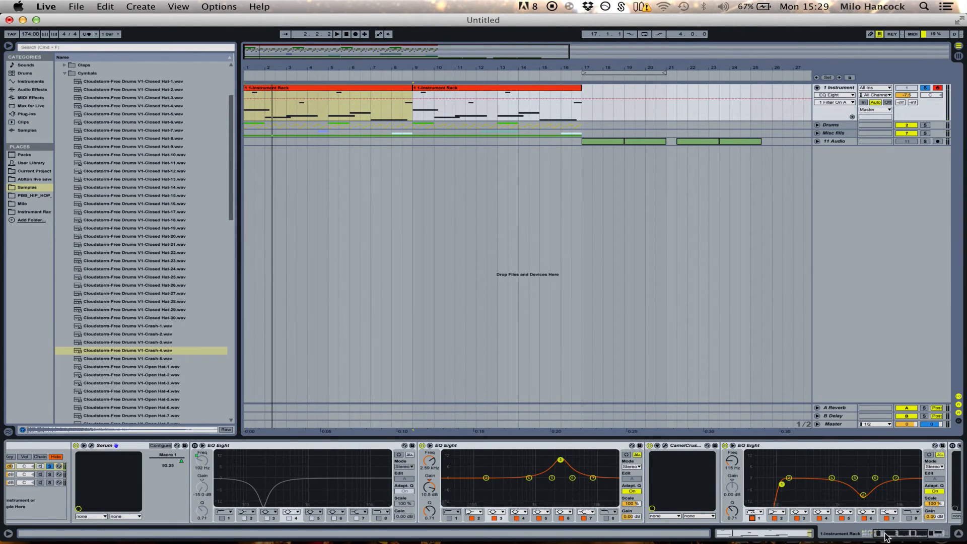
# Step: Turn on the Ambience reverb and review its decay, shape, EQ and output gain settings
pyautogui.hscroll(10, 807, 504)
pyautogui.click(632, 446)
pyautogui.moveTo(160, 40); pyautogui.dragTo(357, 72)
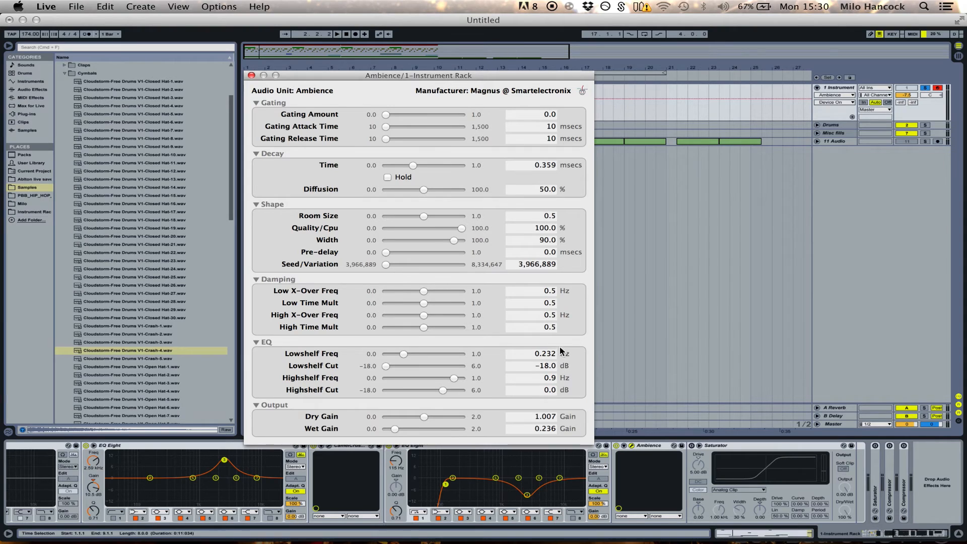
pyautogui.click(251, 75)
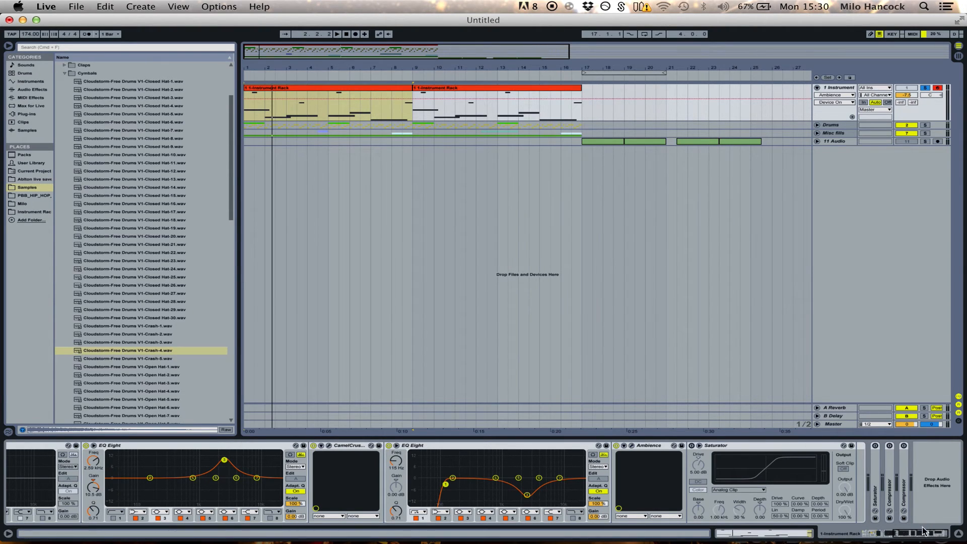
# Step: Compare the playing bass with Ambience bypassed and active, leave it on and recheck its settings window
pyautogui.press('space')
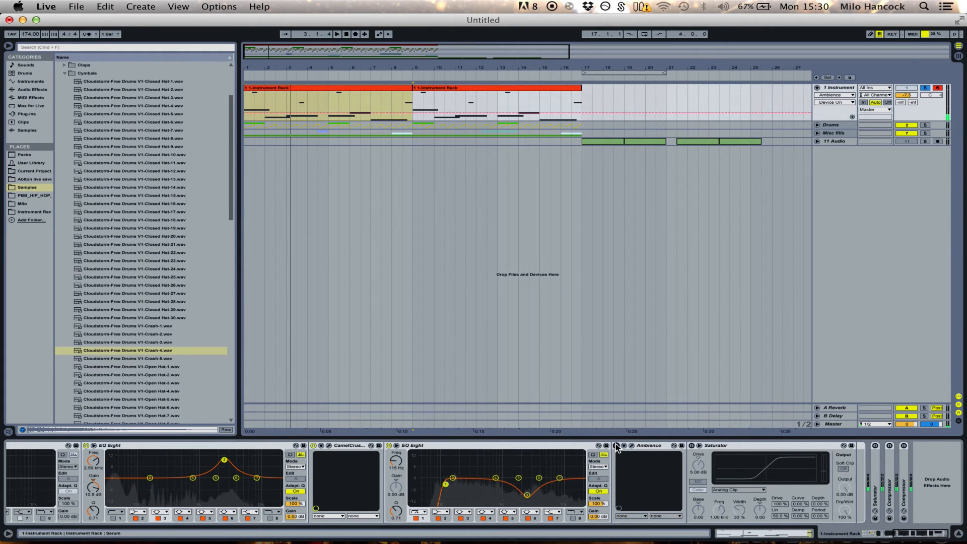
pyautogui.click(631, 446)
pyautogui.click(631, 446)
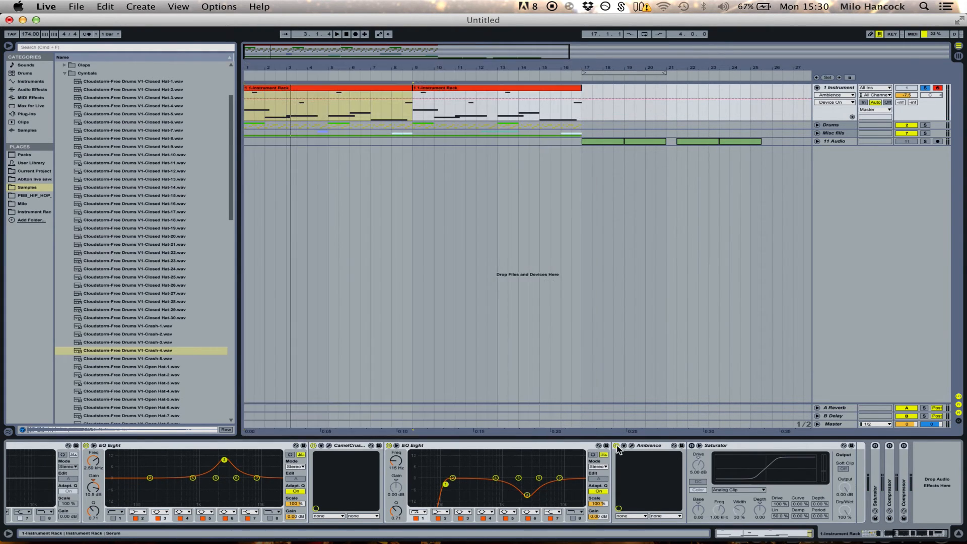
pyautogui.click(617, 446)
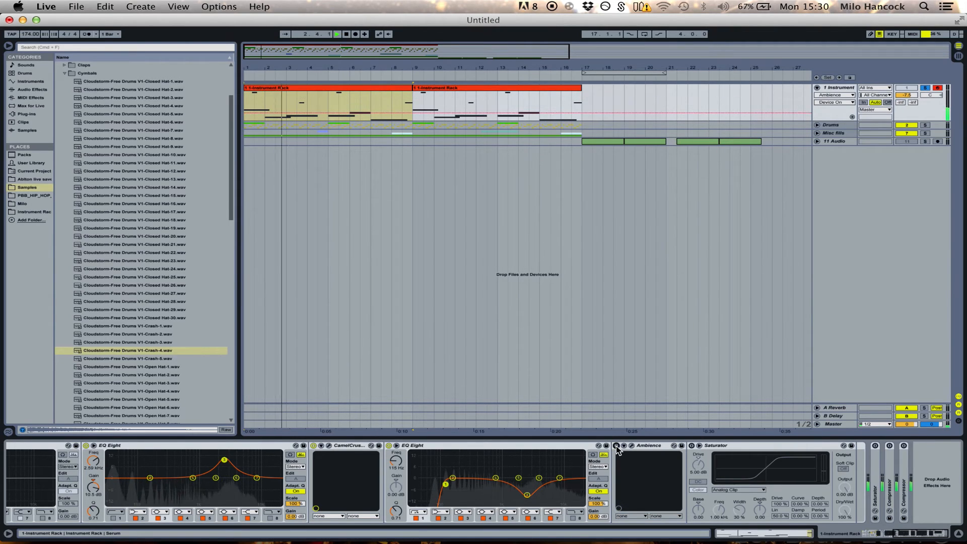
pyautogui.click(617, 446)
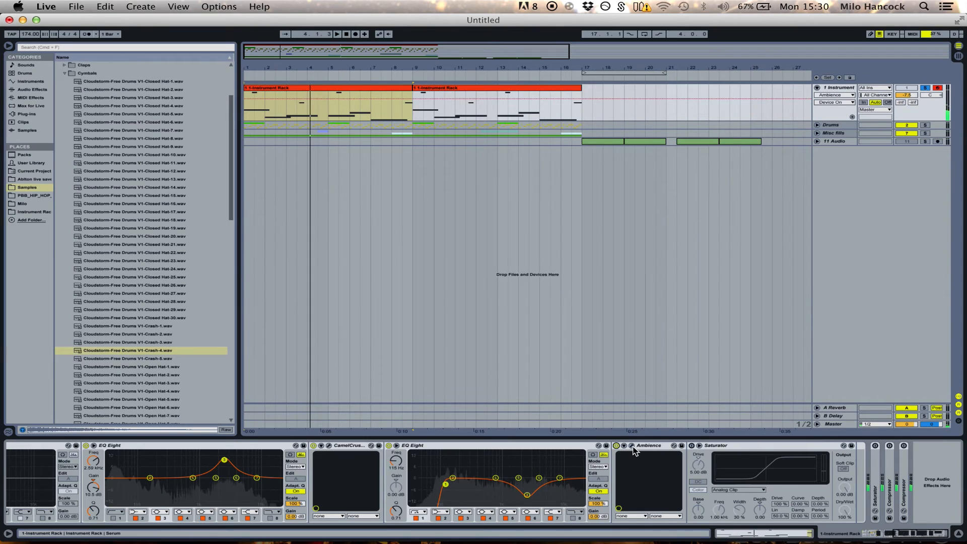
pyautogui.click(631, 446)
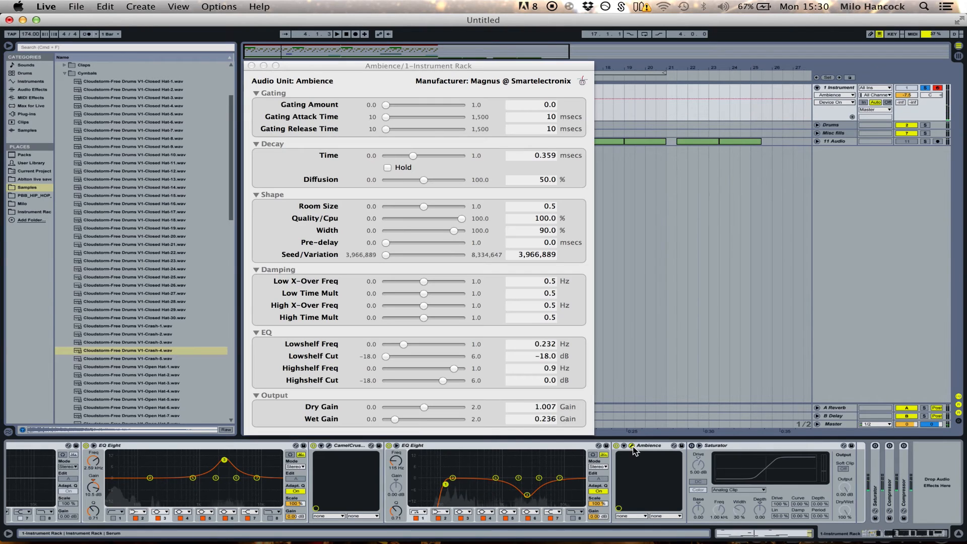
pyautogui.click(251, 66)
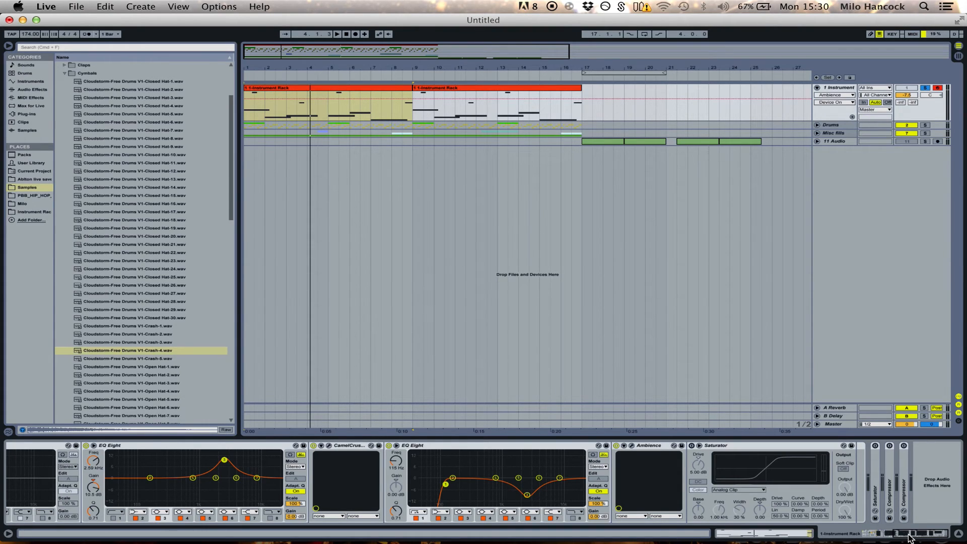
# Step: Show the Instrument Rack's Macro 1 automation on the track and check the macro mapping options of Serum's Macro 1 parameter
pyautogui.moveTo(913, 538); pyautogui.dragTo(874, 535)
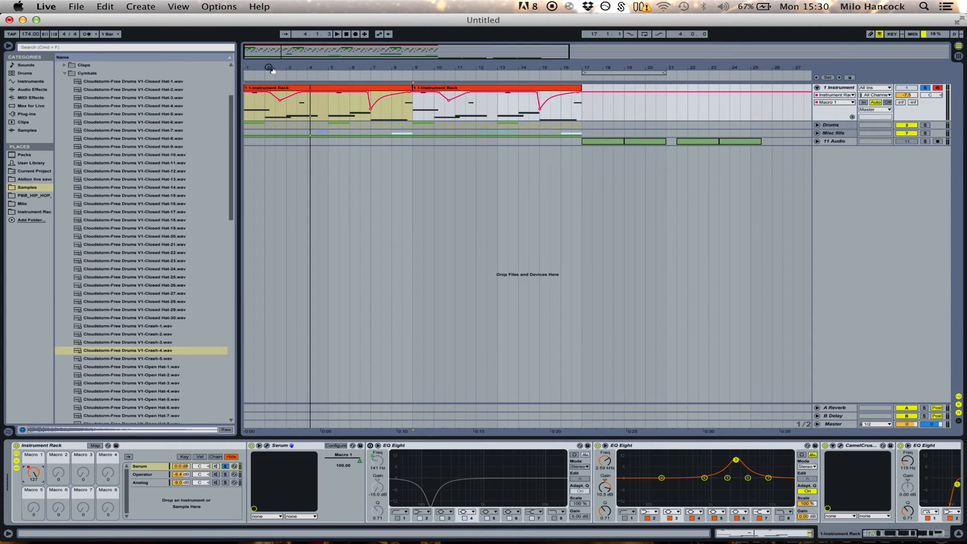
pyautogui.click(351, 90)
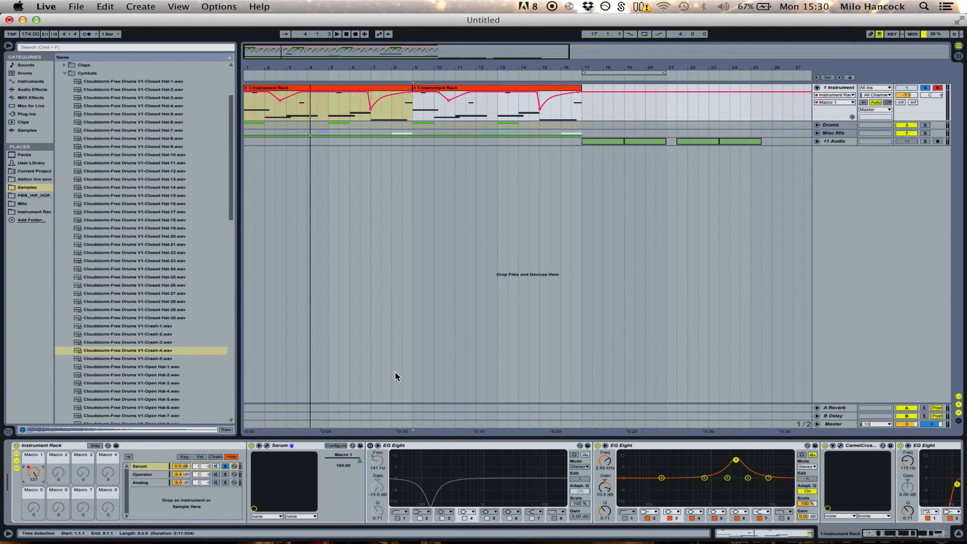
pyautogui.rightClick(340, 458)
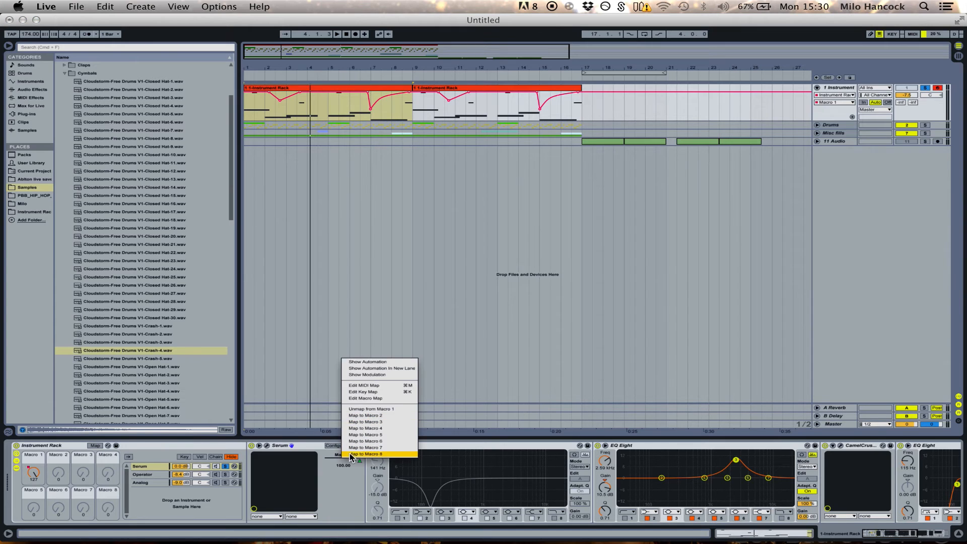
pyautogui.click(378, 460)
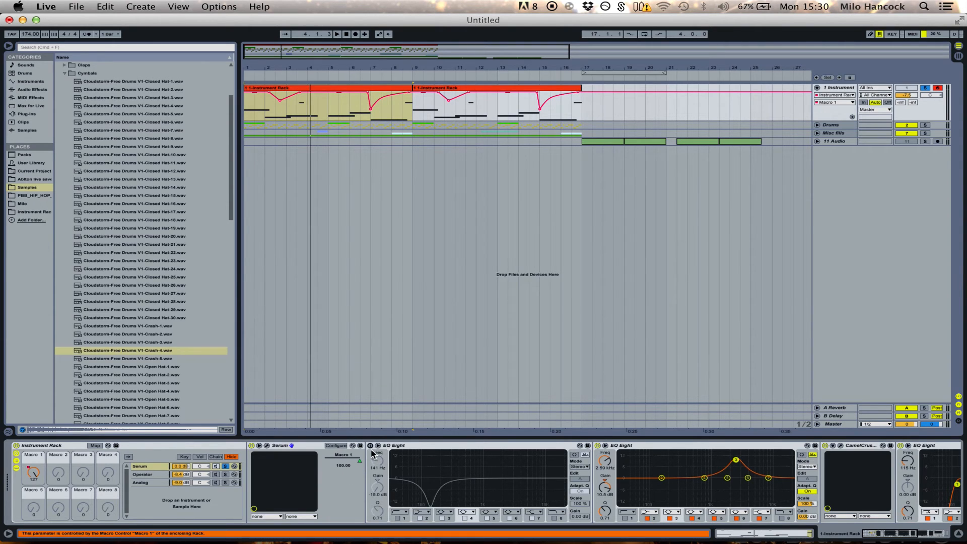
# Step: Turn on the first EQ Eight after Serum, test its notch during playback with rack Macro 1 at 0, and re-enable the automation
pyautogui.click(370, 445)
pyautogui.press('space')
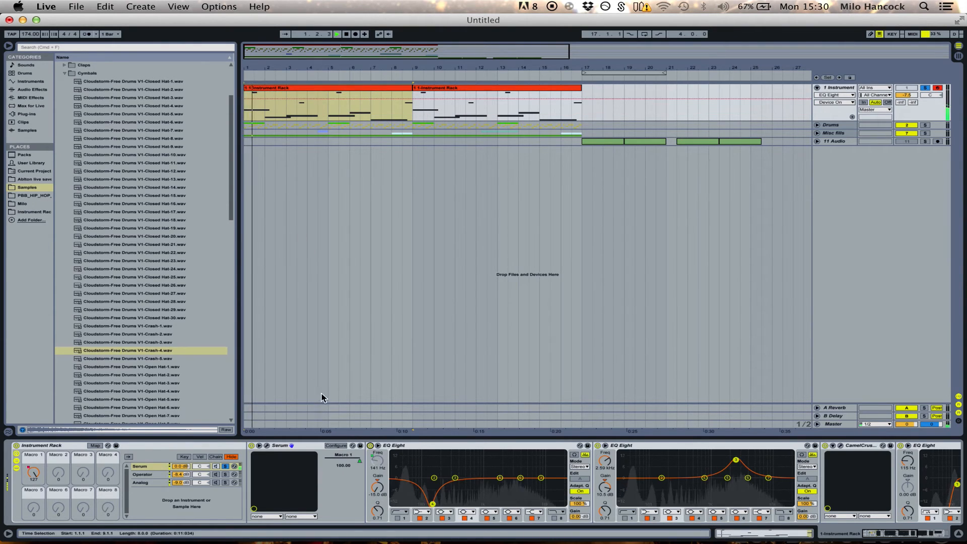
pyautogui.moveTo(33, 473); pyautogui.dragTo(33, 479)
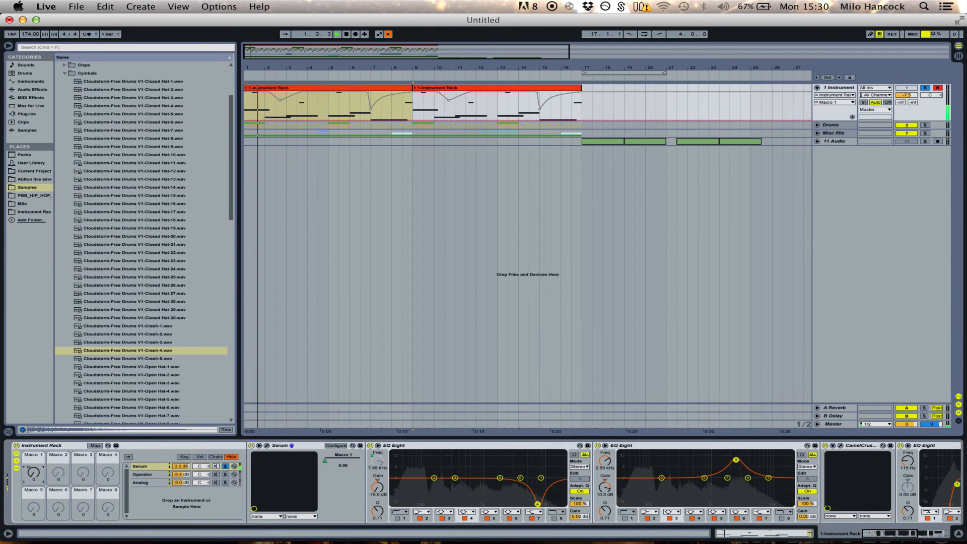
pyautogui.click(389, 33)
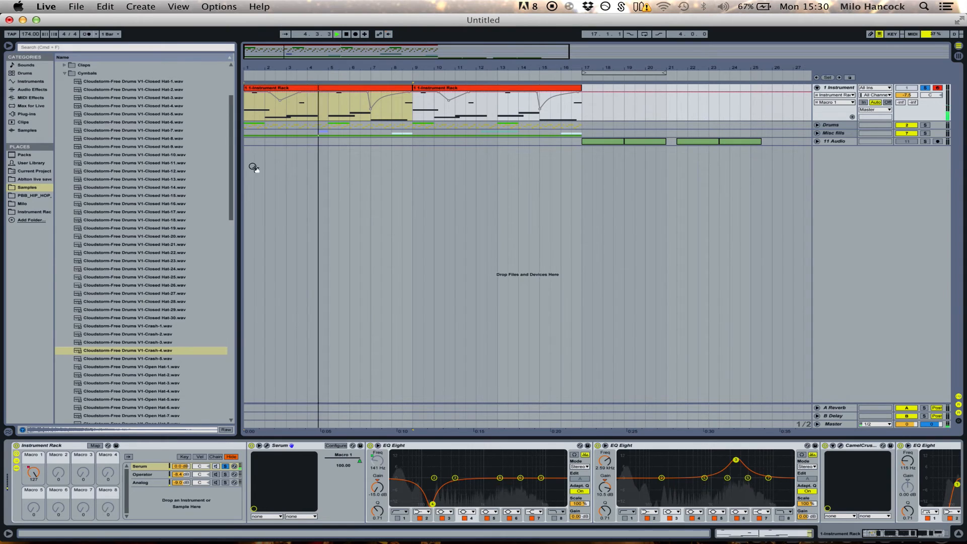
# Step: Open the Instrument Rack's macro mappings and select the mapping of Macro 1 to Serum's Macro 1
pyautogui.click(93, 446)
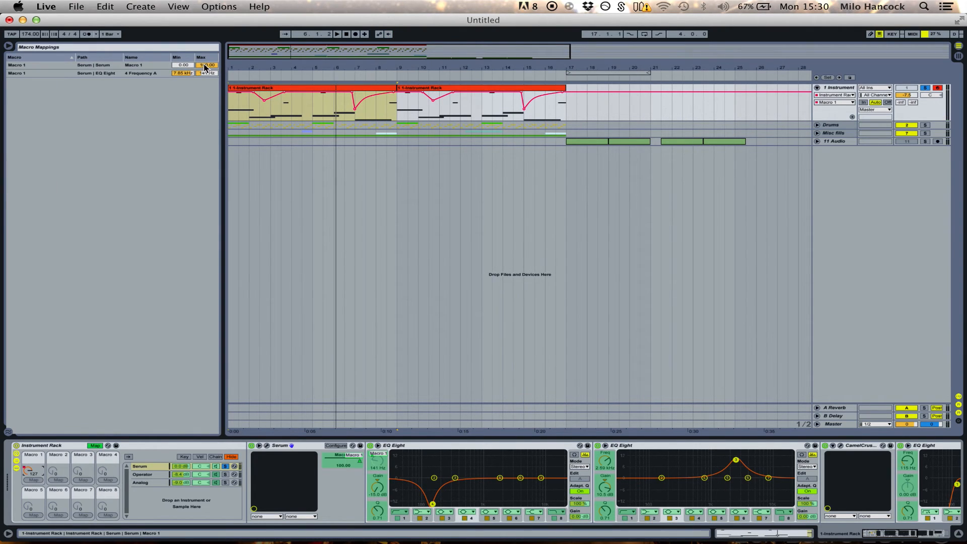
pyautogui.click(149, 64)
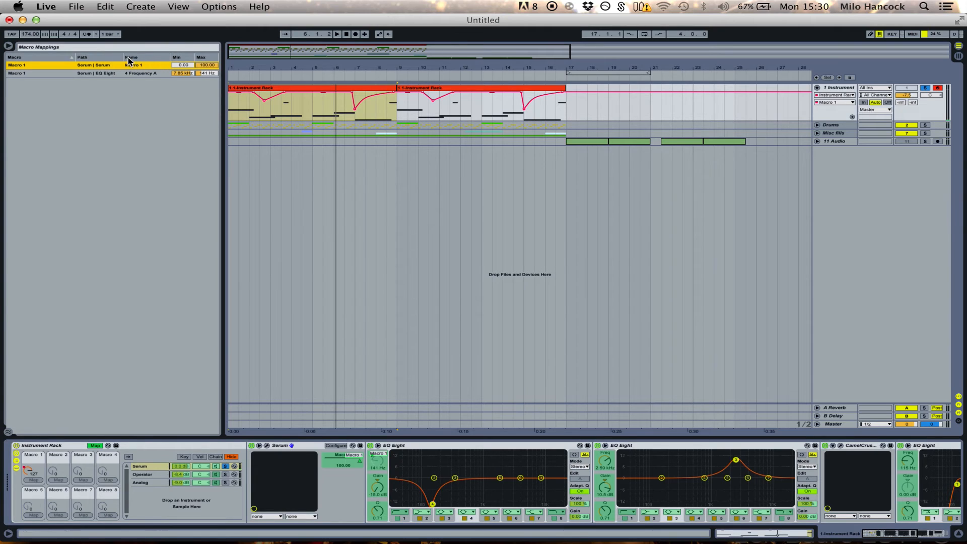
# Step: Show the Macro 1 mapping to EQ Eight's 4 Frequency A, and leave macro mapping mode
pyautogui.click(170, 73)
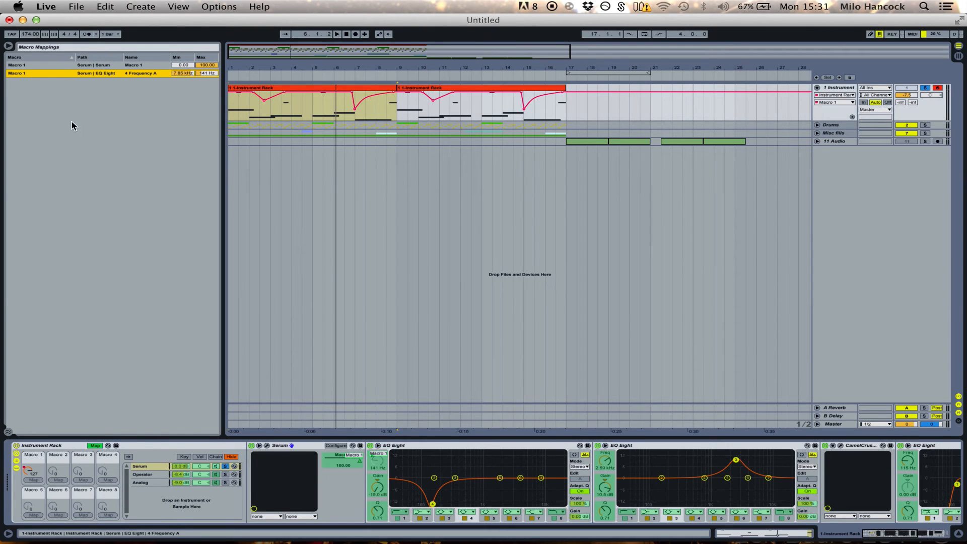
pyautogui.click(95, 445)
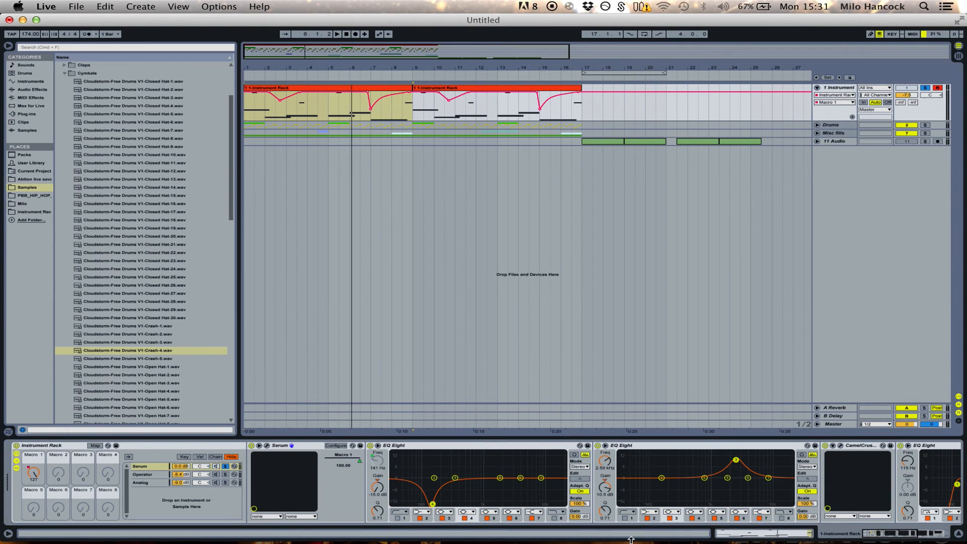
# Step: Turn on the Saturator after Ambience, enable its Soft Clip and play the bass from the start
pyautogui.moveTo(902, 535); pyautogui.dragTo(958, 539)
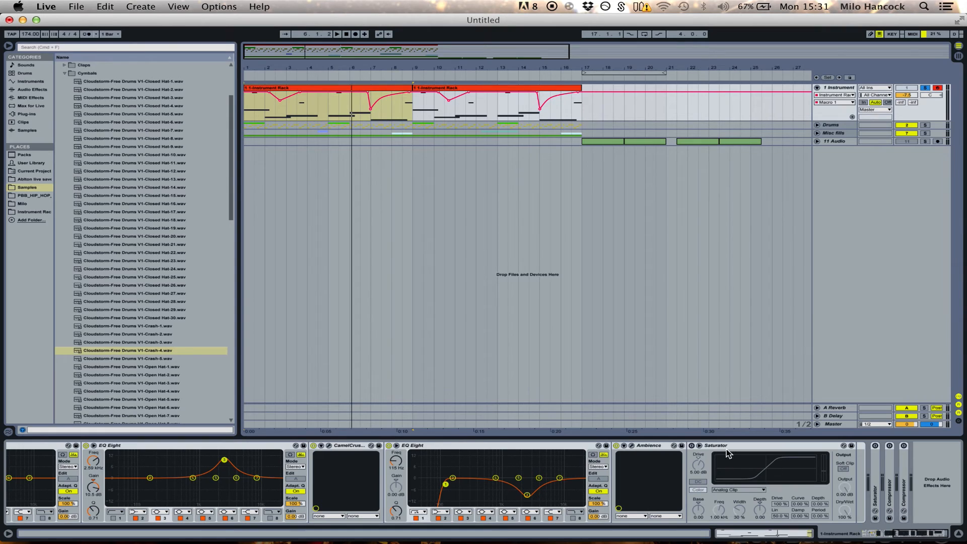
pyautogui.click(694, 448)
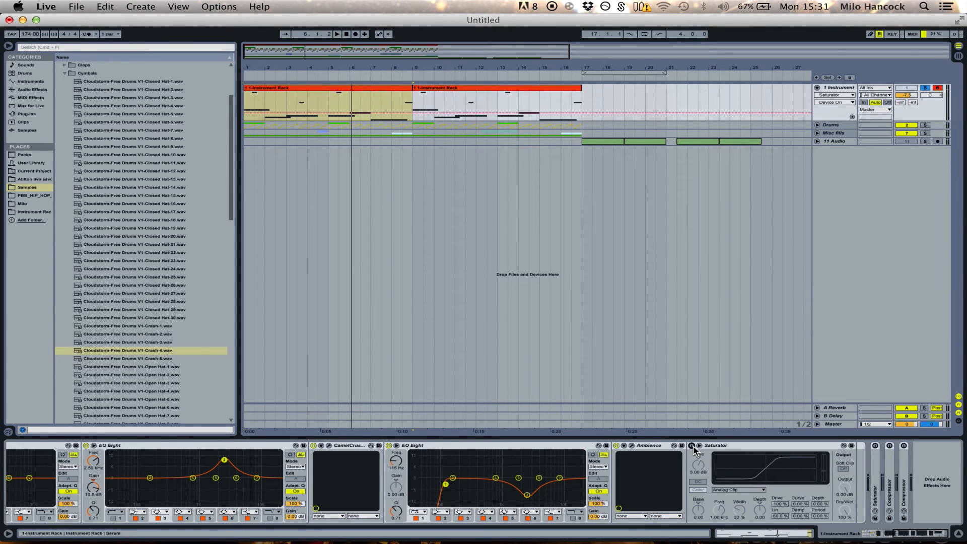
pyautogui.click(692, 446)
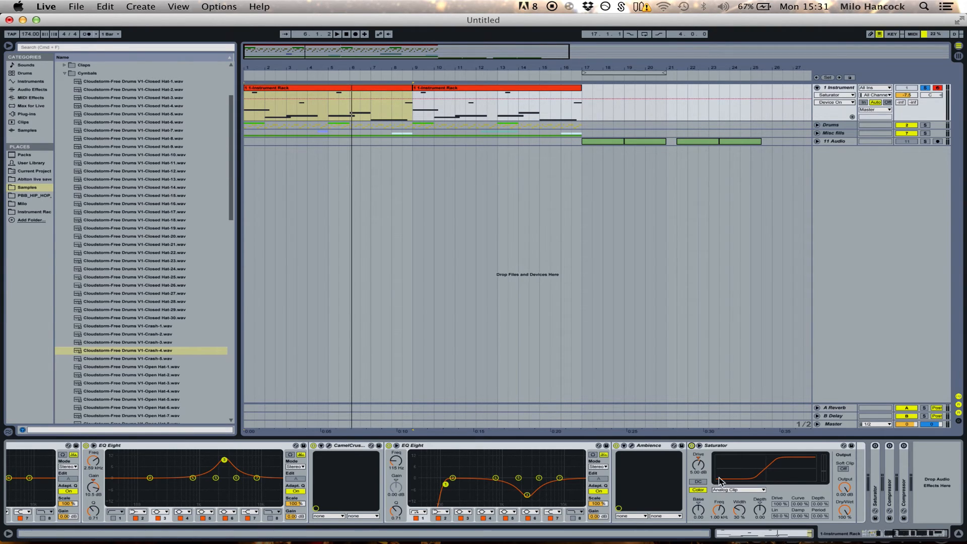
pyautogui.click(844, 469)
pyautogui.scroll(5, 907, 535)
pyautogui.press('space')
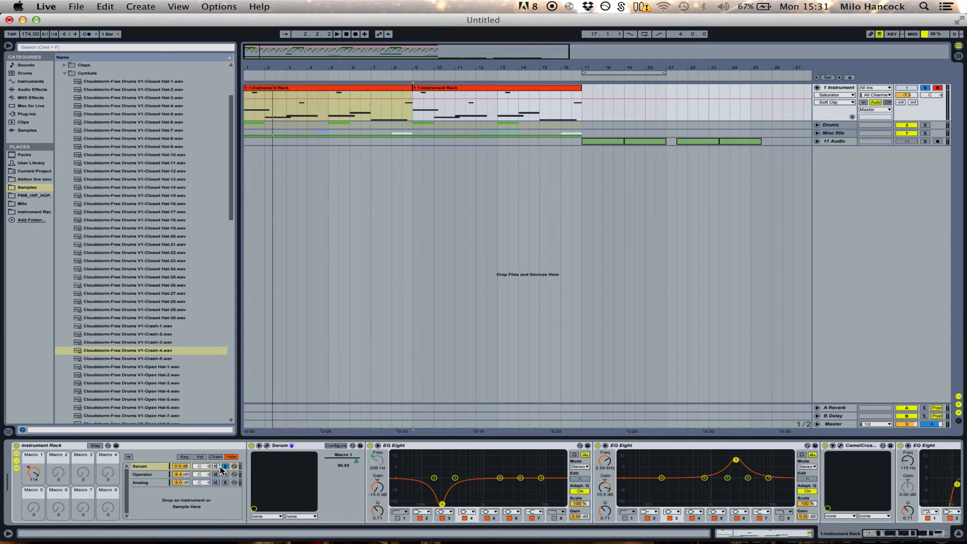
# Step: Take the Serum chain off solo, show the Operator chain's devices and play all layers
pyautogui.click(226, 467)
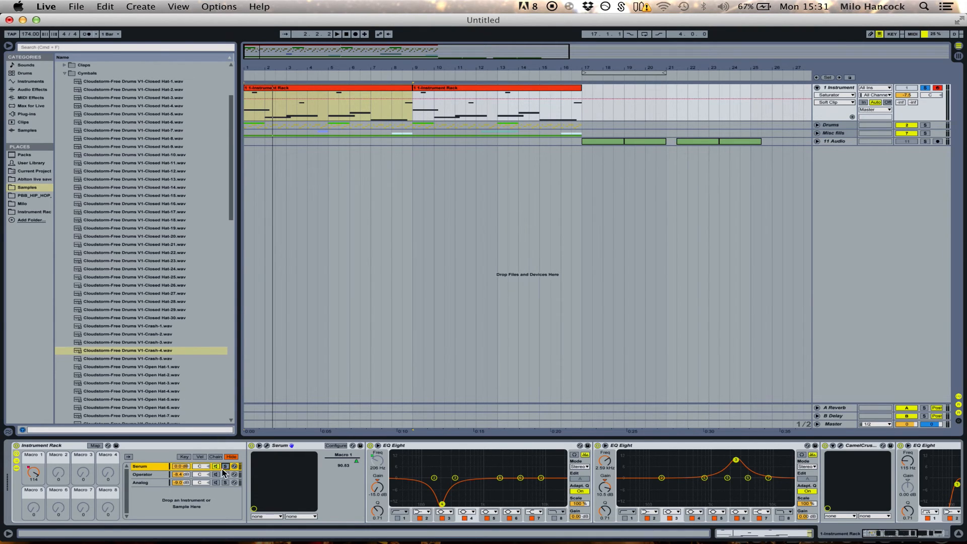
pyautogui.click(153, 475)
pyautogui.press('space')
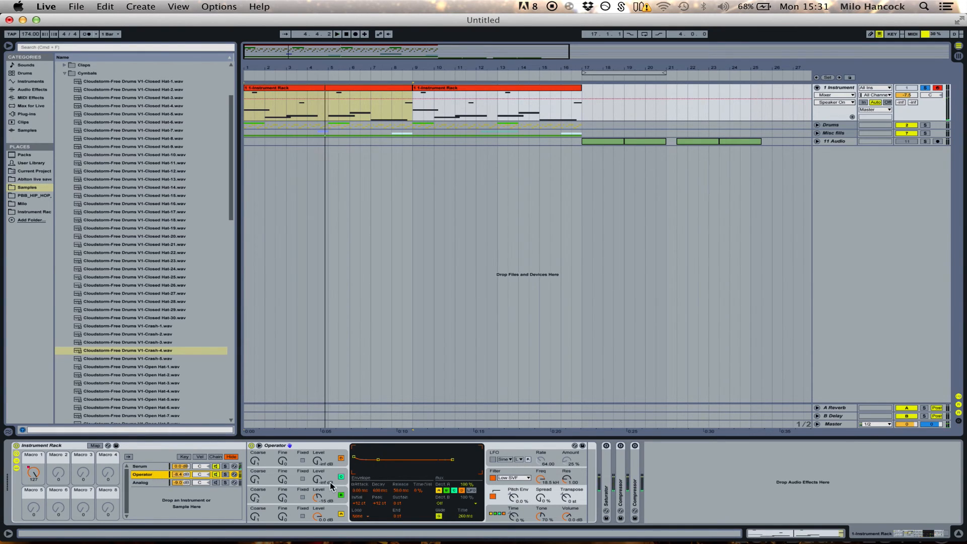
# Step: Examine Operator's algorithm options, keeping the parallel routing, and review the levels of oscillators A and B
pyautogui.click(313, 497)
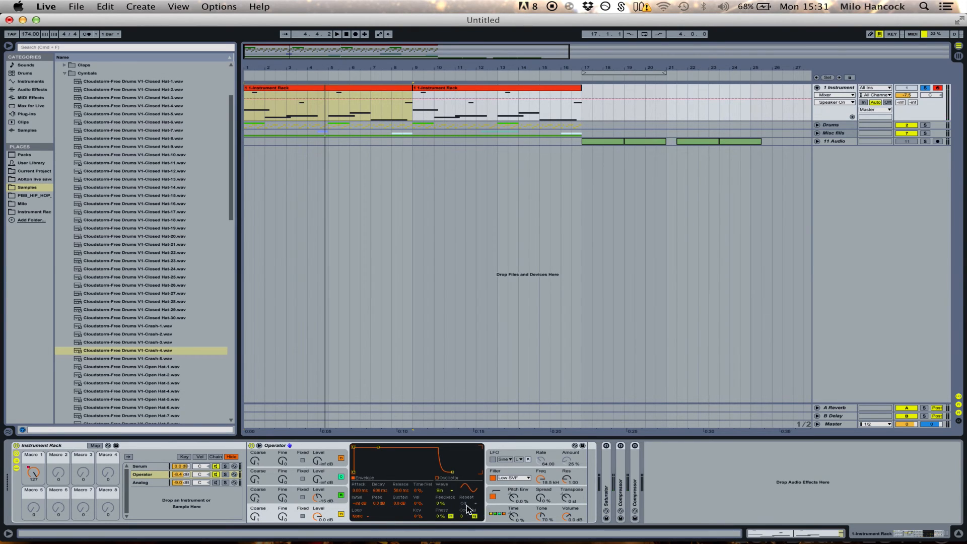
pyautogui.click(501, 513)
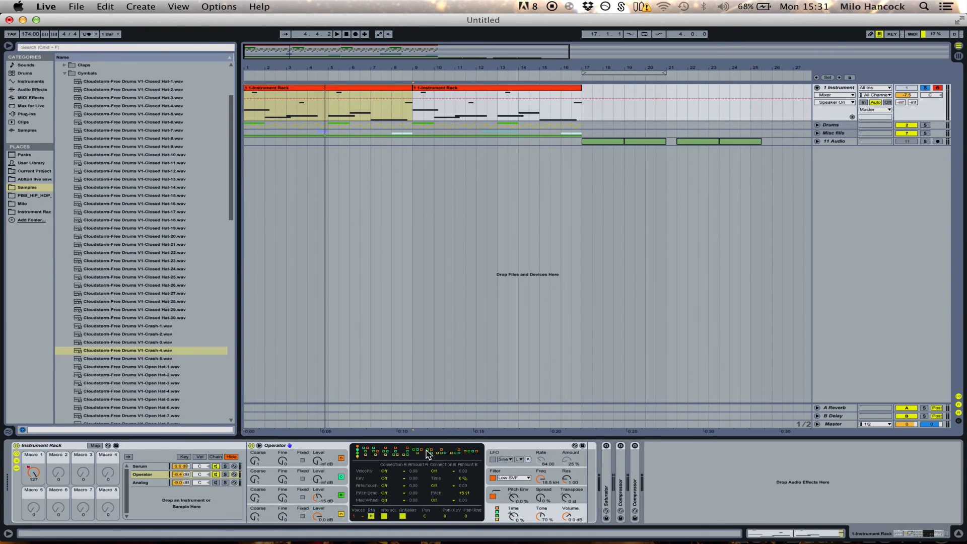
pyautogui.click(476, 453)
pyautogui.click(318, 516)
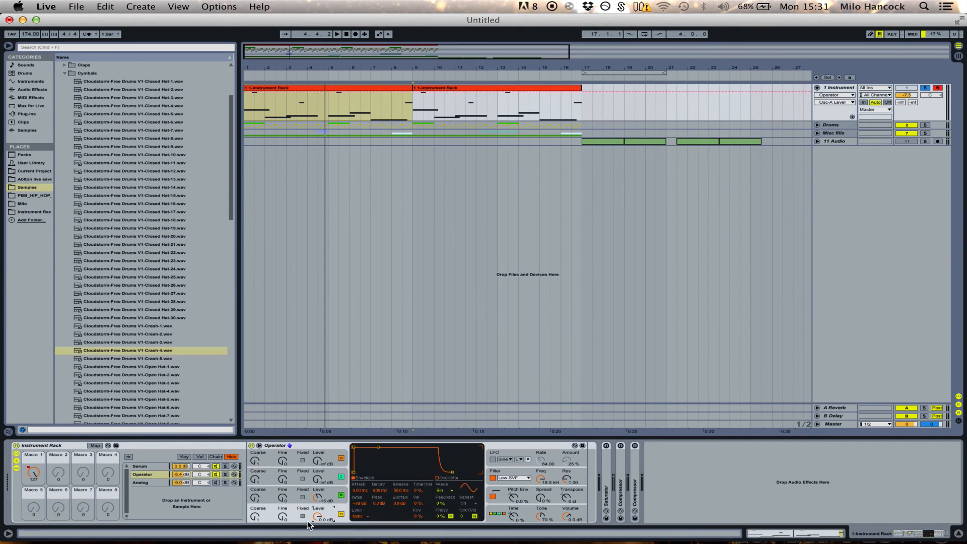
pyautogui.click(330, 498)
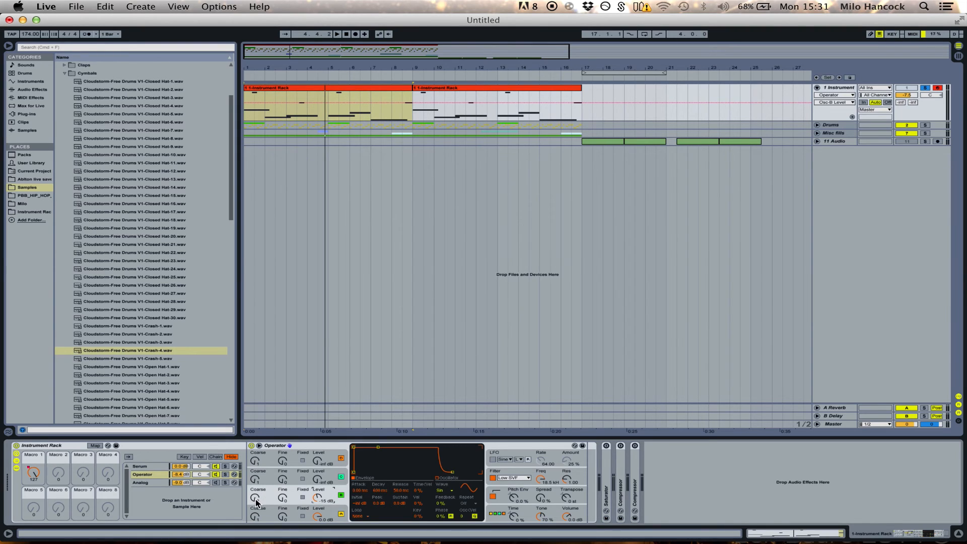
# Step: Add a Spectrum after Operator, play the bass through it and set its Refresh to 40.0 ms
pyautogui.click(32, 90)
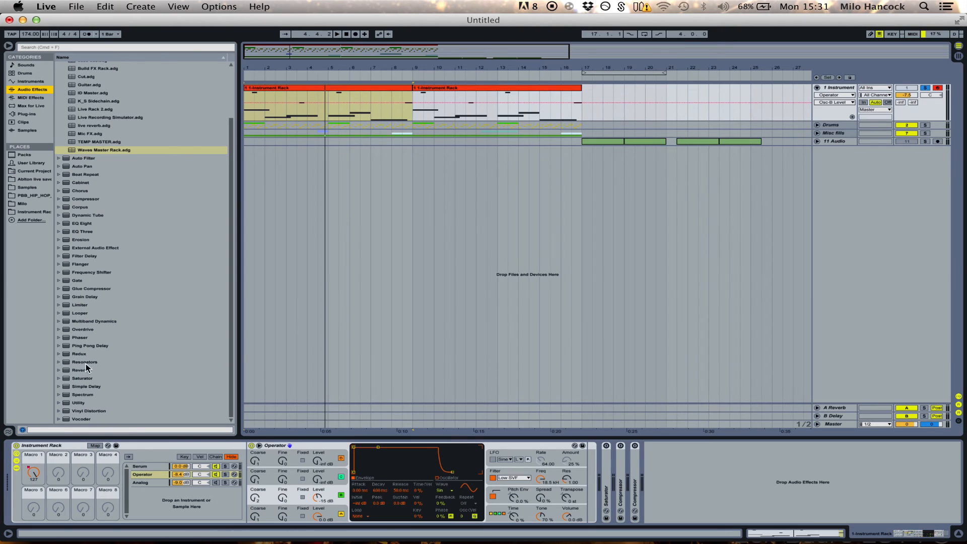
pyautogui.moveTo(86, 395); pyautogui.dragTo(580, 482)
pyautogui.press('space')
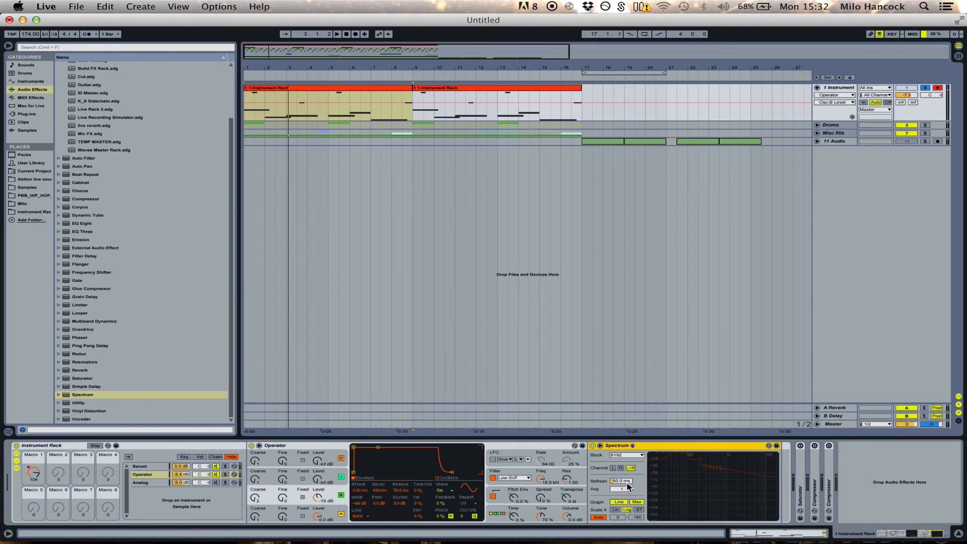
pyautogui.moveTo(624, 482); pyautogui.dragTo(626, 485)
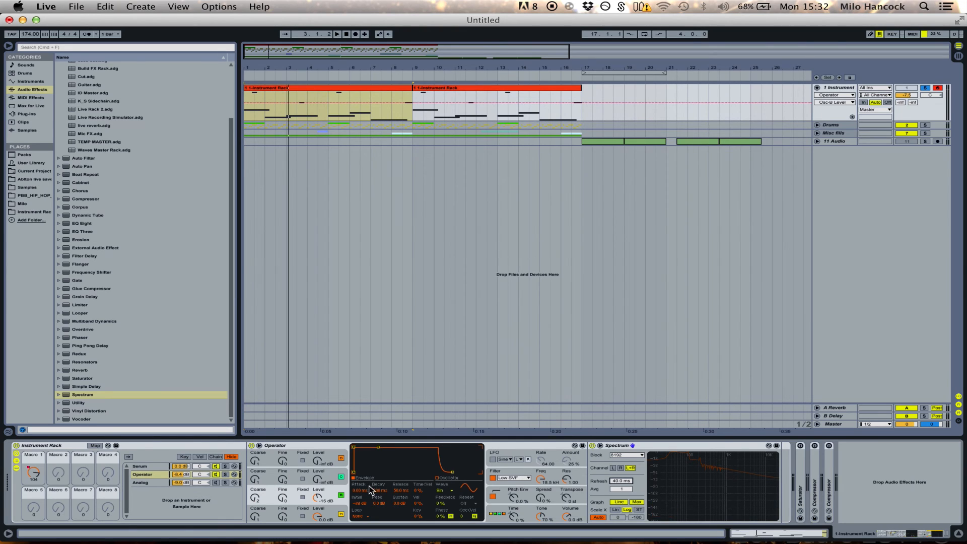
# Step: Unfold and turn on the Saturator after the Instrument Rack, and briefly play the bass through it
pyautogui.doubleClick(804, 496)
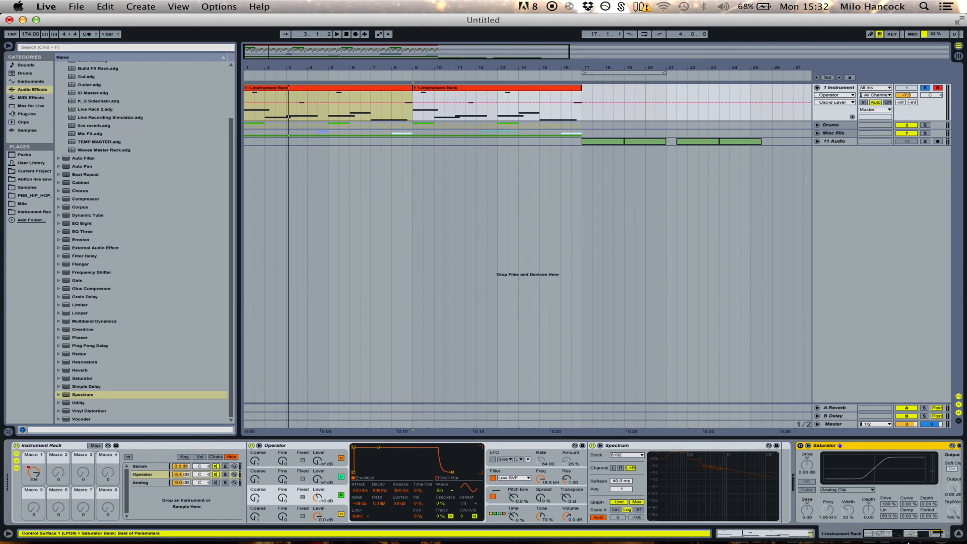
pyautogui.click(922, 539)
pyautogui.click(716, 446)
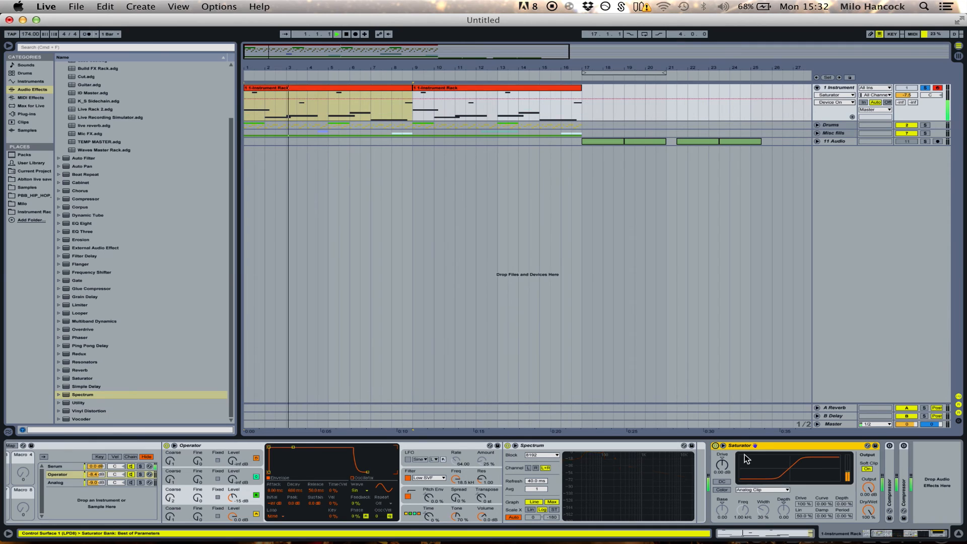
pyautogui.press('space')
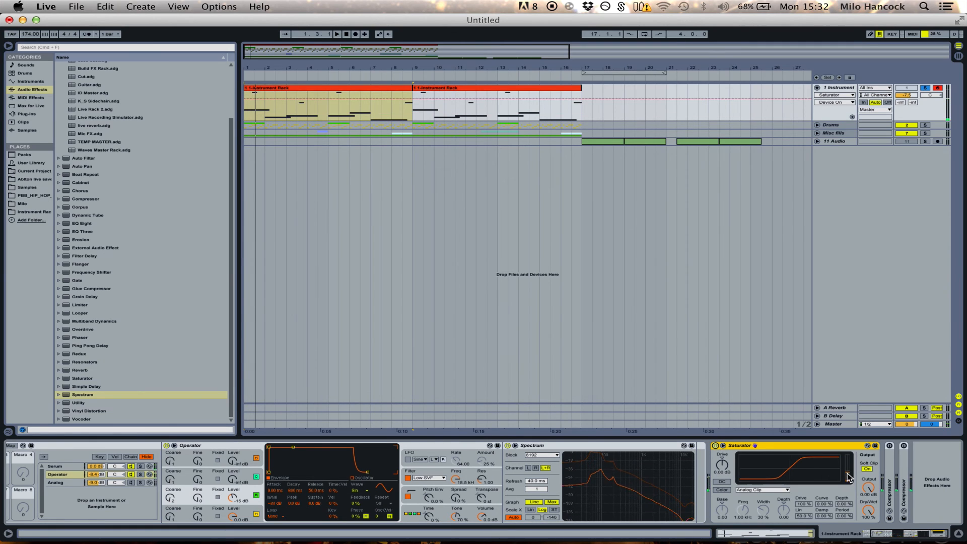
# Step: Show the settings of the two Compressors after the rack's Saturator, and fold both devices again
pyautogui.doubleClick(892, 483)
pyautogui.click(903, 534)
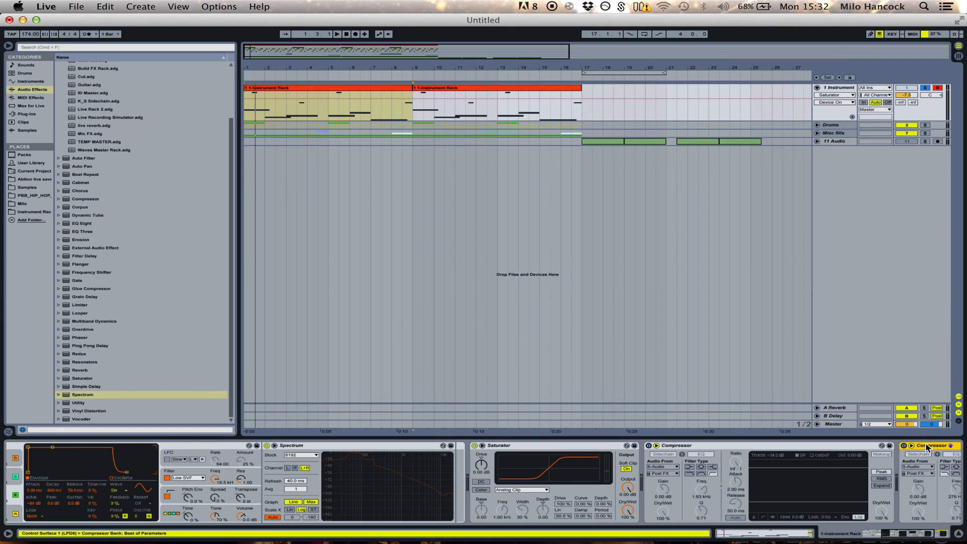
pyautogui.doubleClick(926, 446)
pyautogui.doubleClick(847, 445)
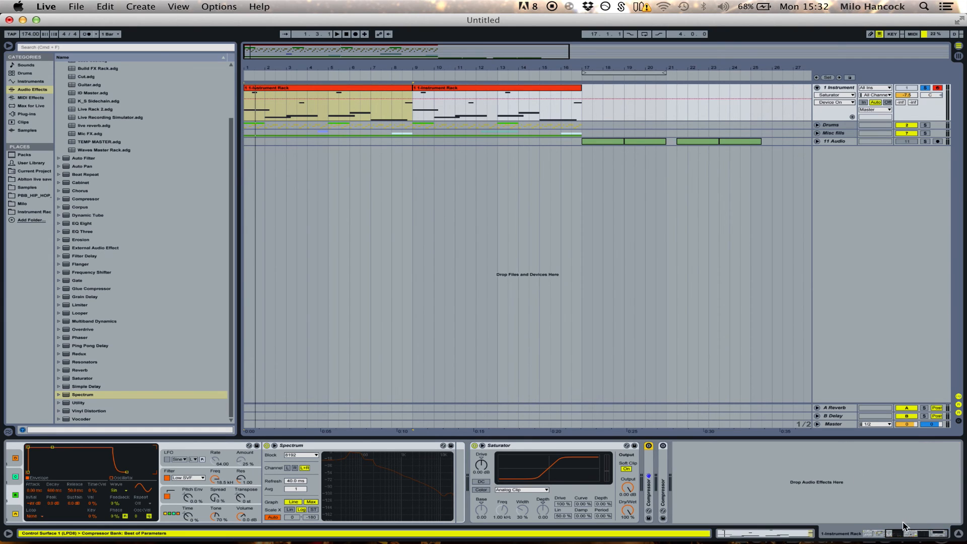
pyautogui.moveTo(904, 524); pyautogui.dragTo(866, 534)
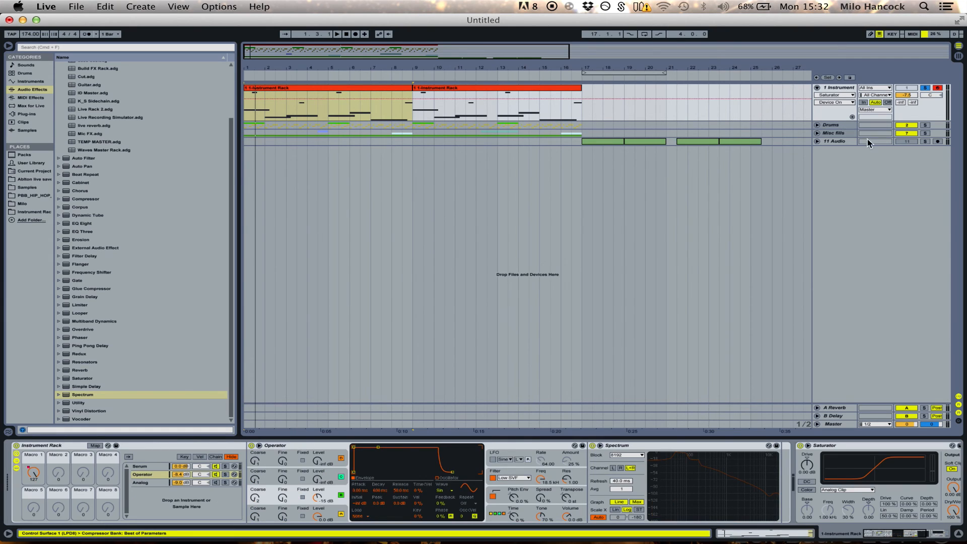
# Step: Unsolo the instrument track, turn on the Compressors after the Saturator while playing it with the other tracks, and stop playback
pyautogui.click(927, 88)
pyautogui.press('space')
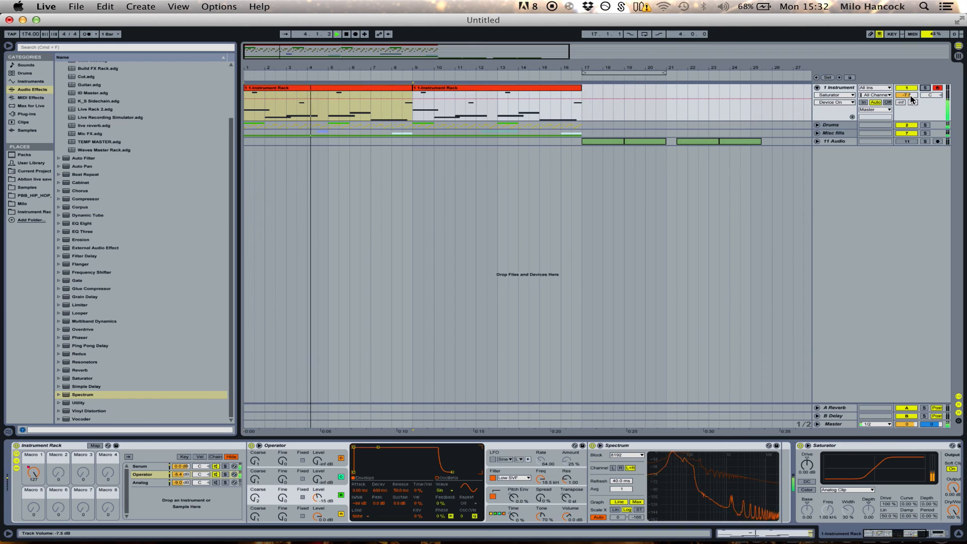
pyautogui.hscroll(5, 639, 452)
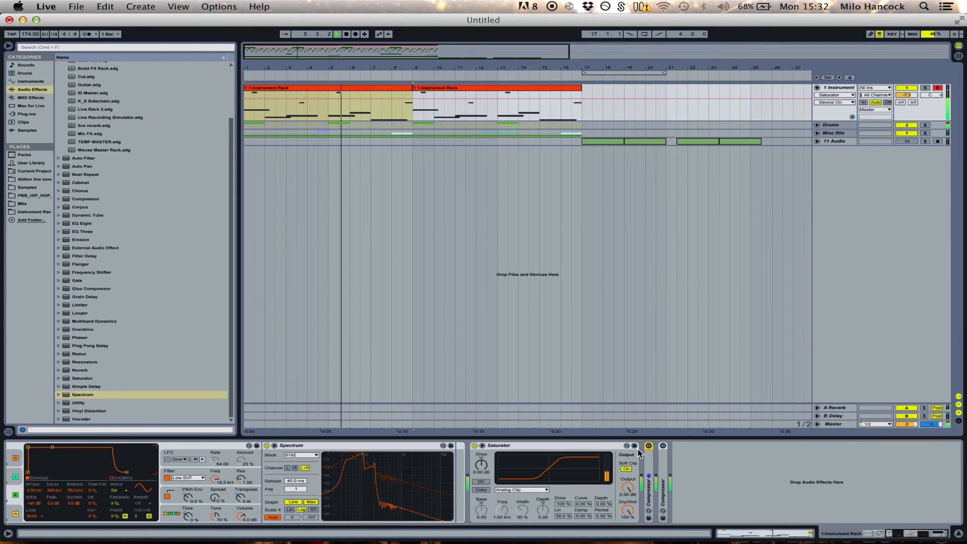
pyautogui.click(663, 491)
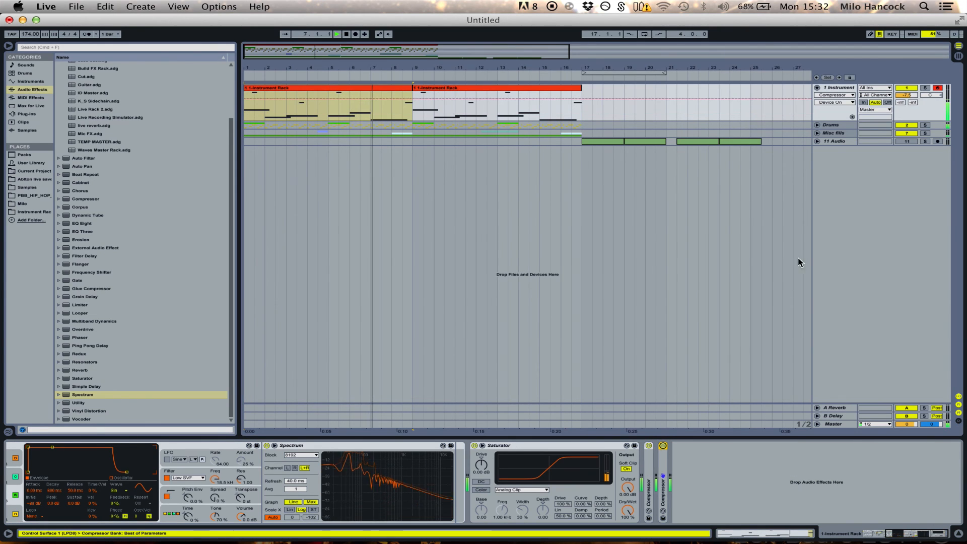
pyautogui.click(910, 95)
pyautogui.press('space')
pyautogui.moveTo(911, 534); pyautogui.dragTo(784, 535)
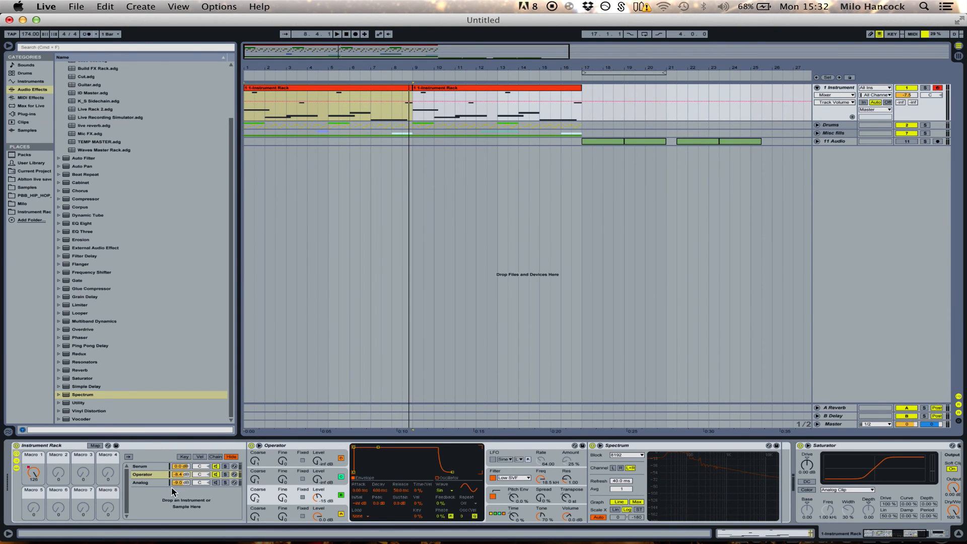
# Step: Show the Analog chain, solo the instrument track and play the second Instrument Rack clip to demonstrate that layer
pyautogui.click(154, 483)
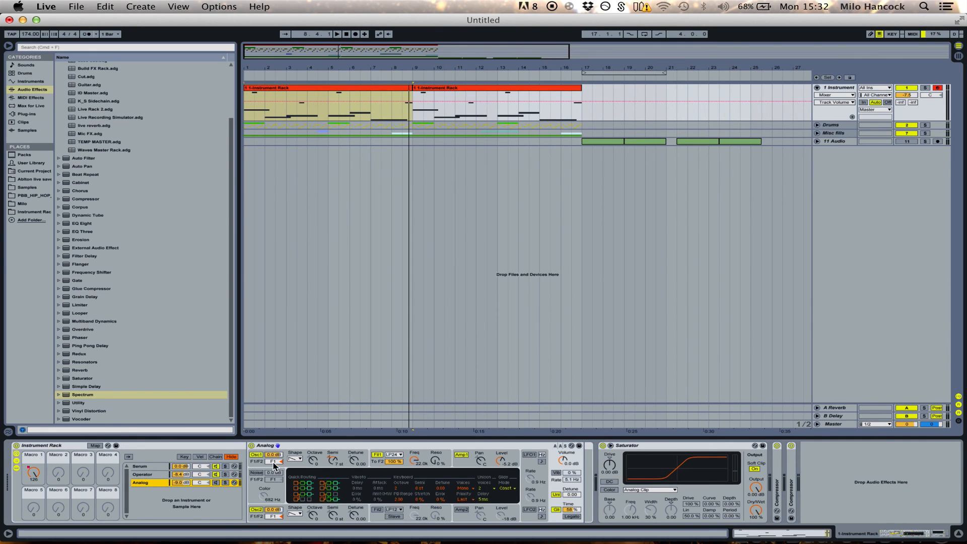
pyautogui.click(217, 483)
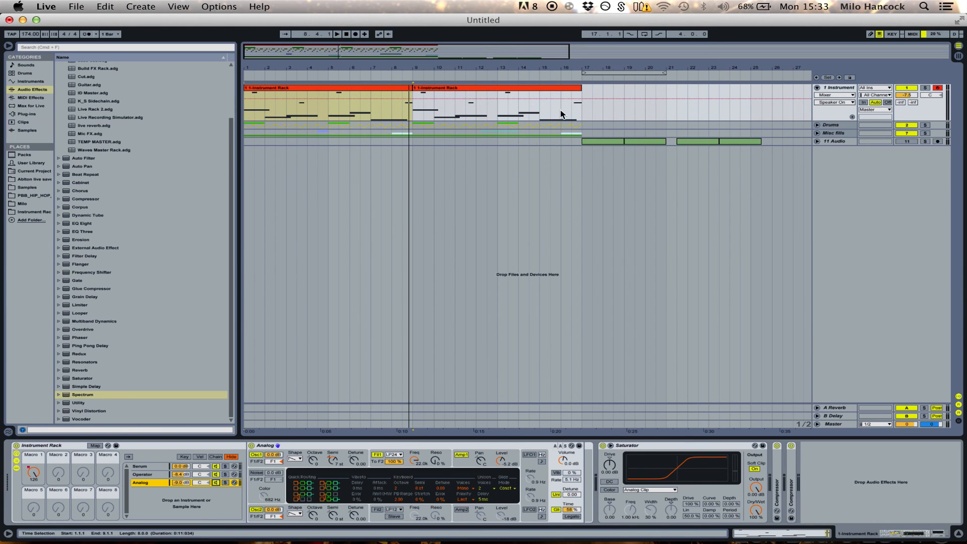
pyautogui.click(505, 87)
pyautogui.click(926, 88)
pyautogui.press('space')
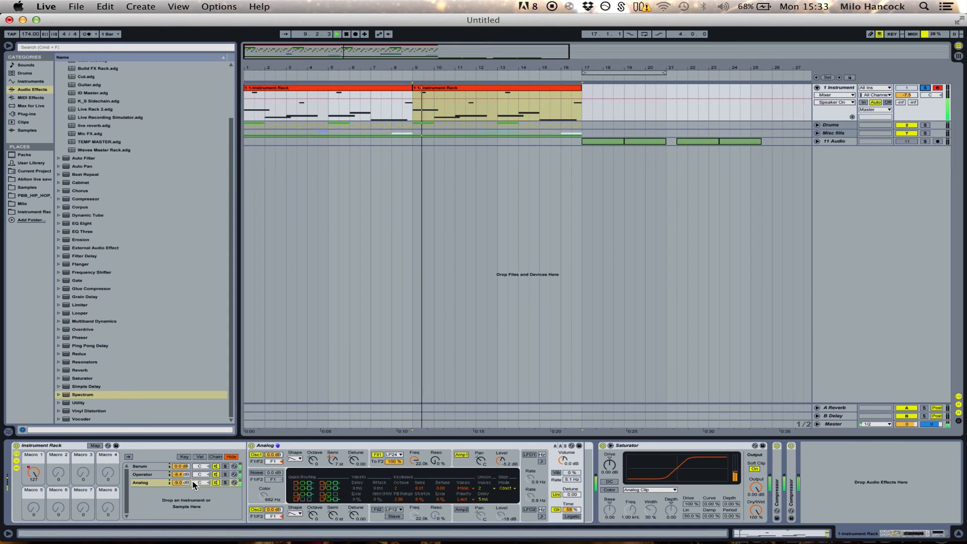
pyautogui.click(225, 482)
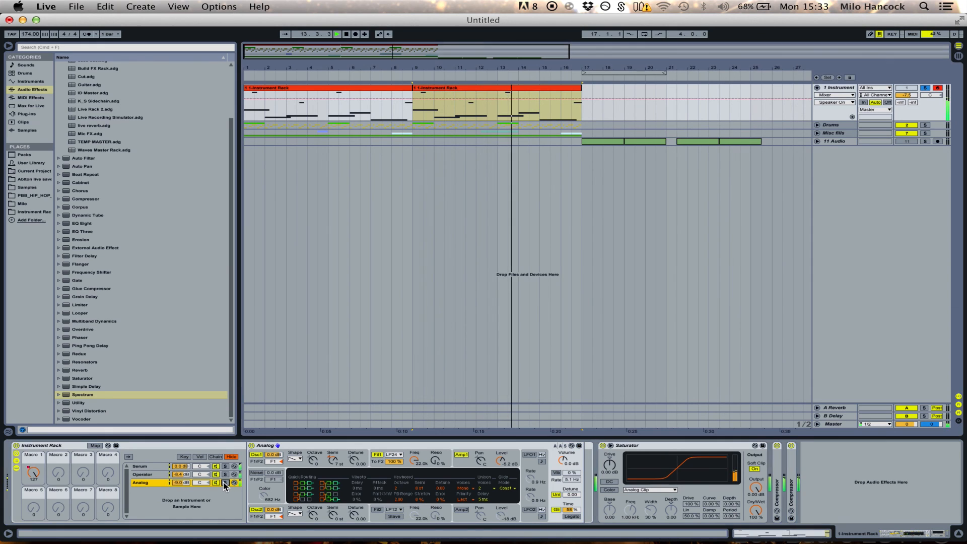
pyautogui.press('space')
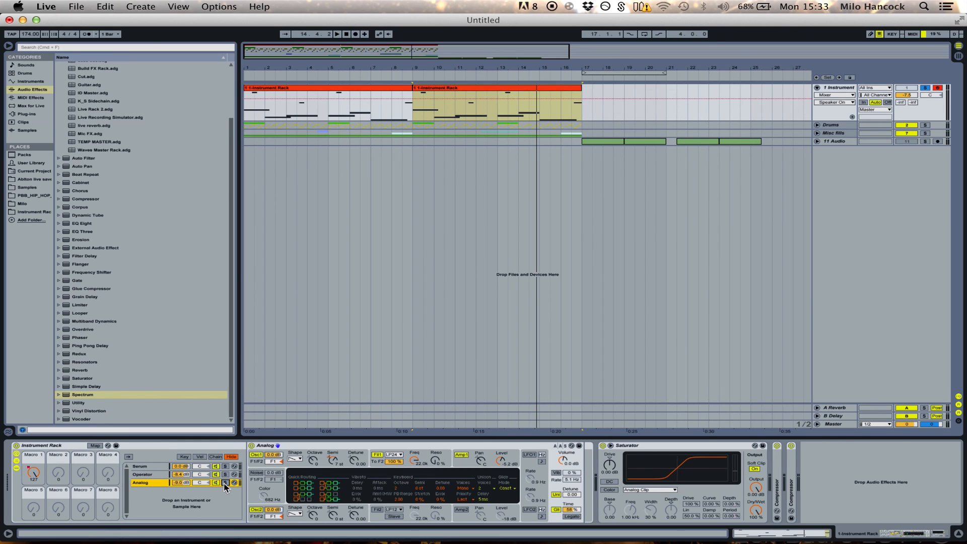
# Step: Return to the Serum chain, recheck the first Compressor's sidechain settings after the Saturators and fold it again
pyautogui.click(150, 472)
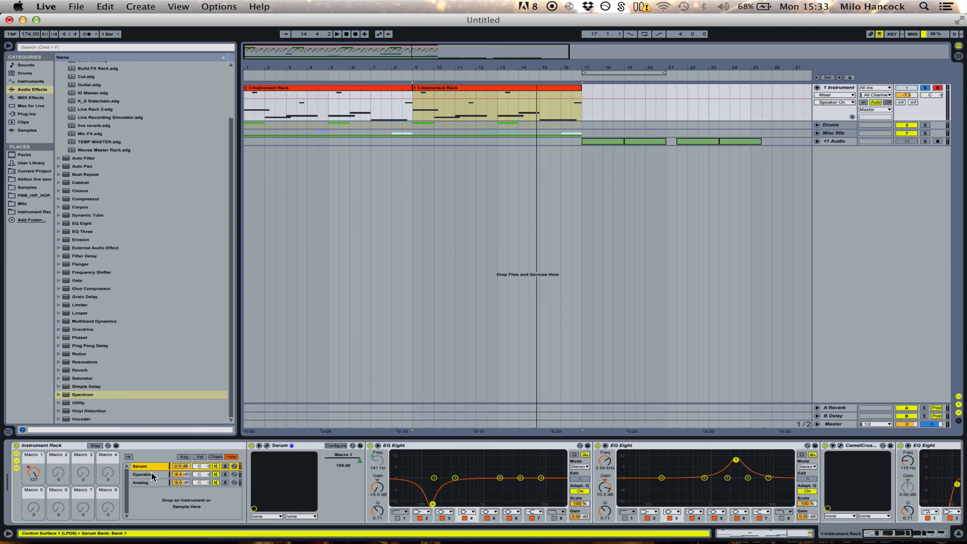
pyautogui.click(912, 538)
pyautogui.click(912, 538)
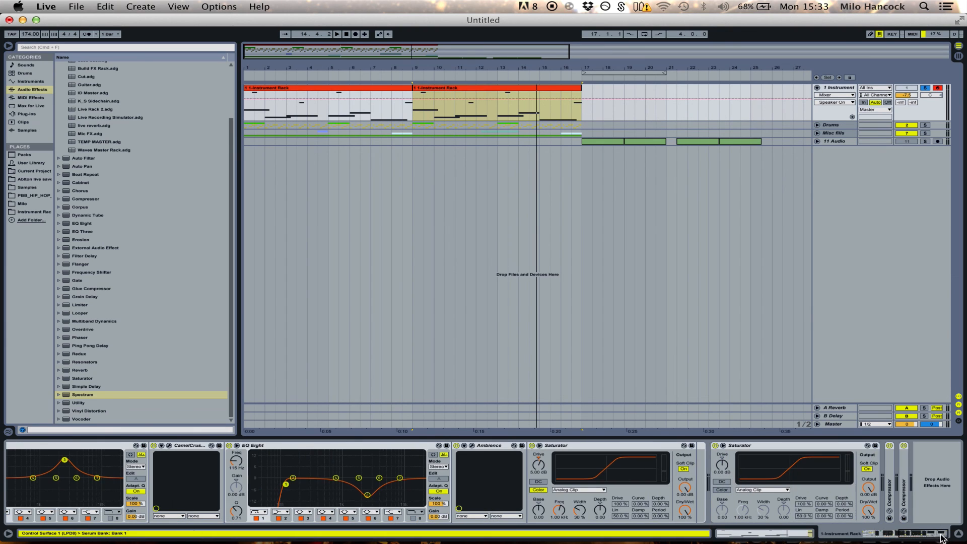
pyautogui.doubleClick(891, 471)
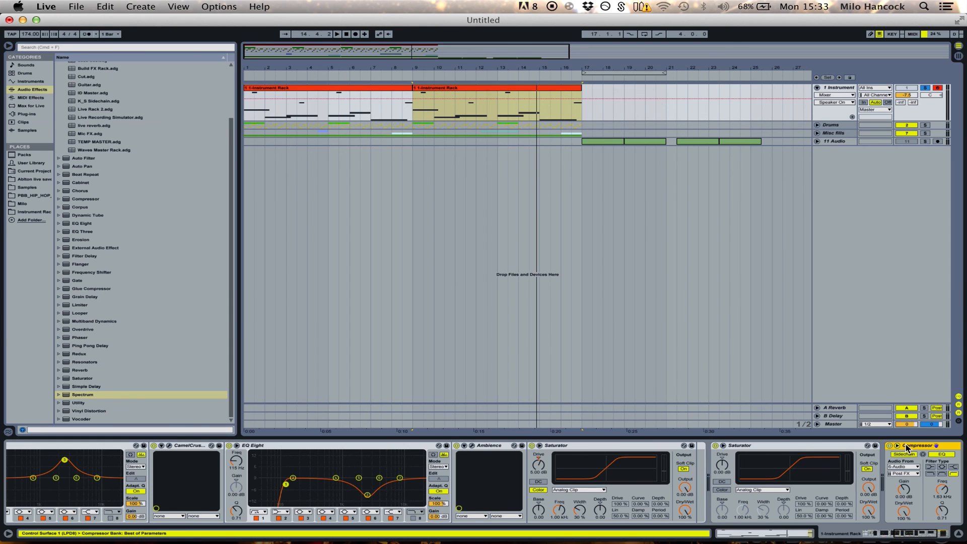
pyautogui.doubleClick(907, 448)
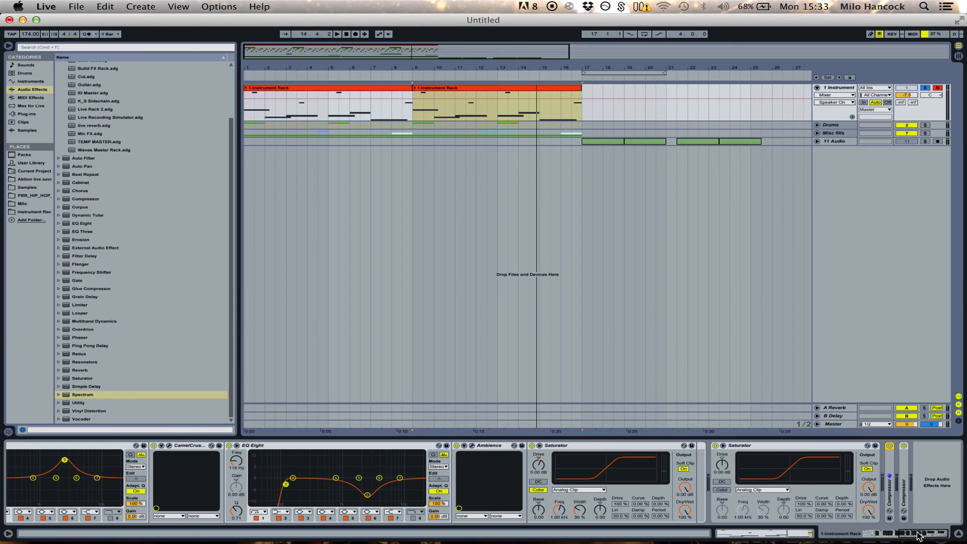